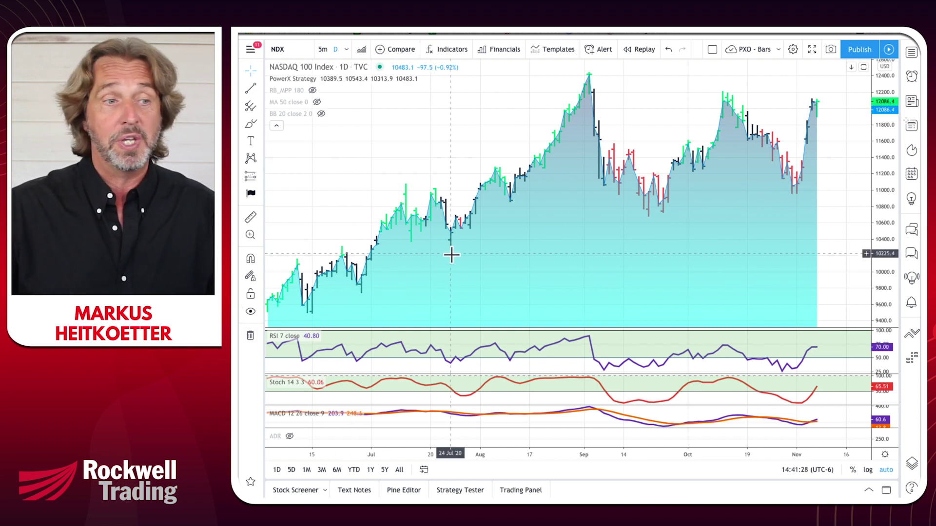
# Connect the Paper Trading broker from the Trading Panel, showing a 10 000.00 balance
pyautogui.click(519, 491)
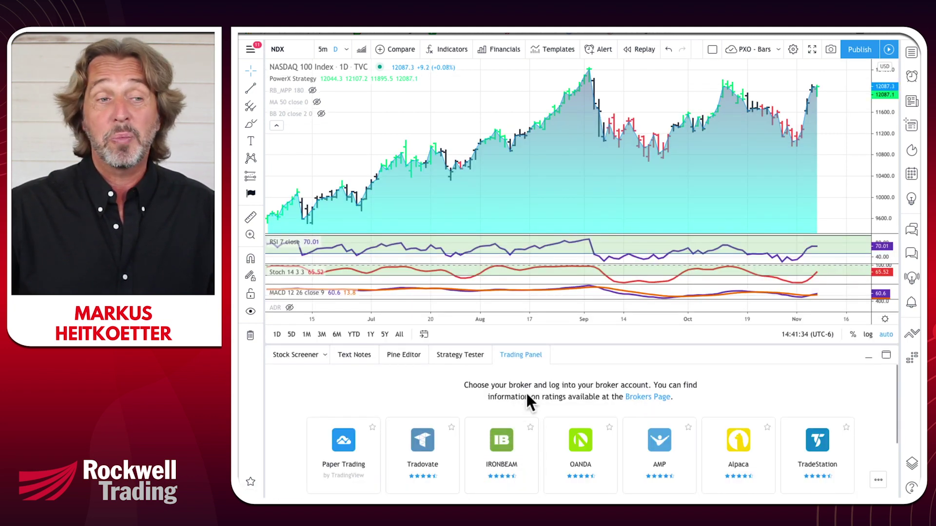
pyautogui.scroll(-1, 526, 393)
pyautogui.scroll(1, 526, 396)
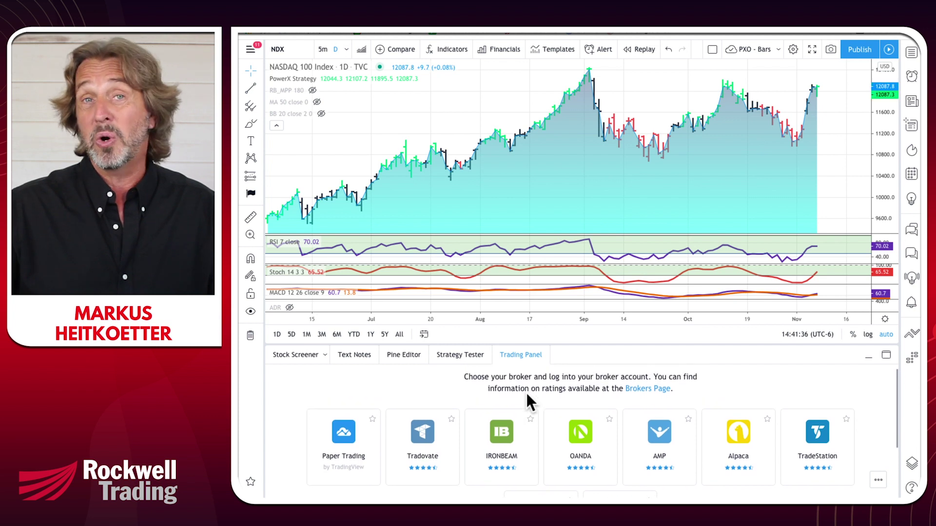
pyautogui.scroll(-1, 525, 390)
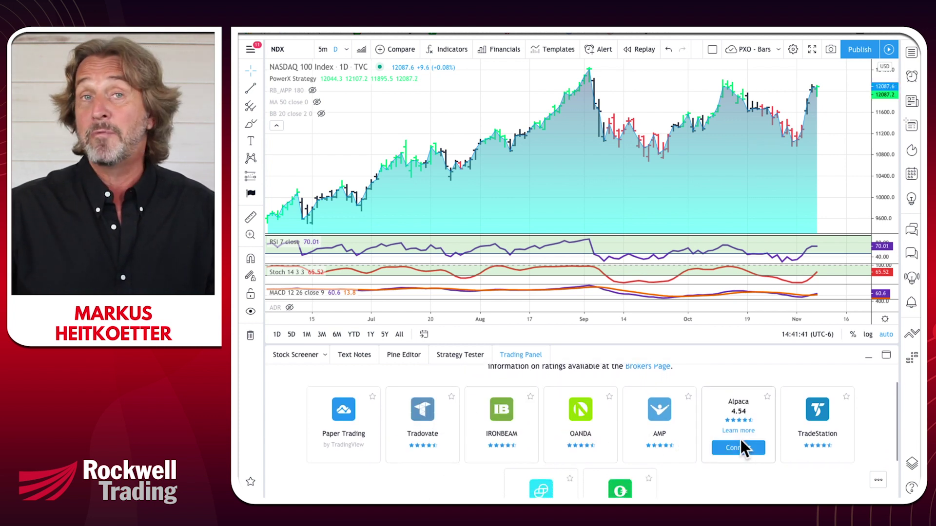
pyautogui.click(351, 437)
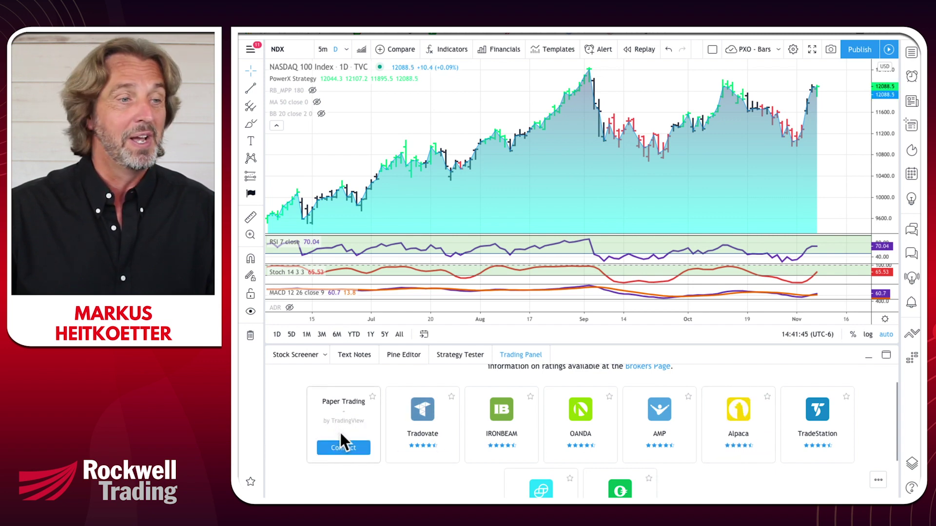
pyautogui.click(341, 447)
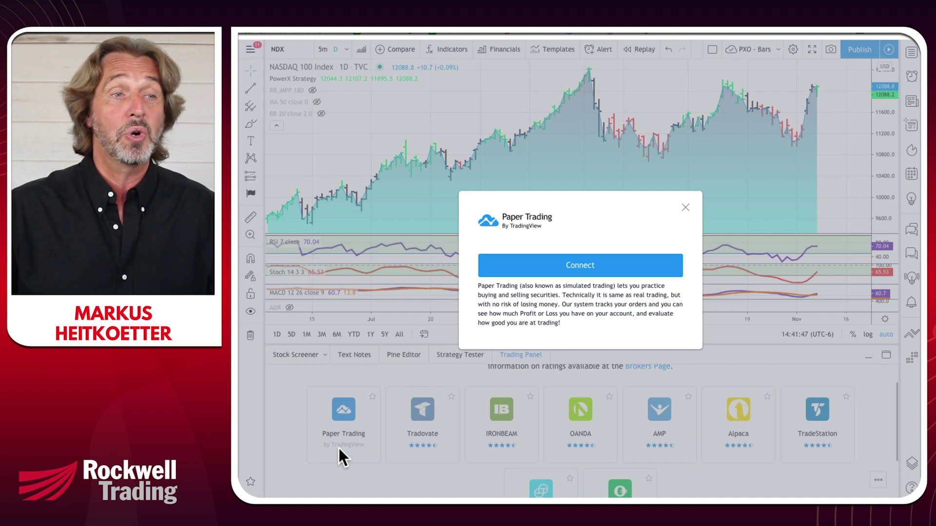
pyautogui.click(567, 267)
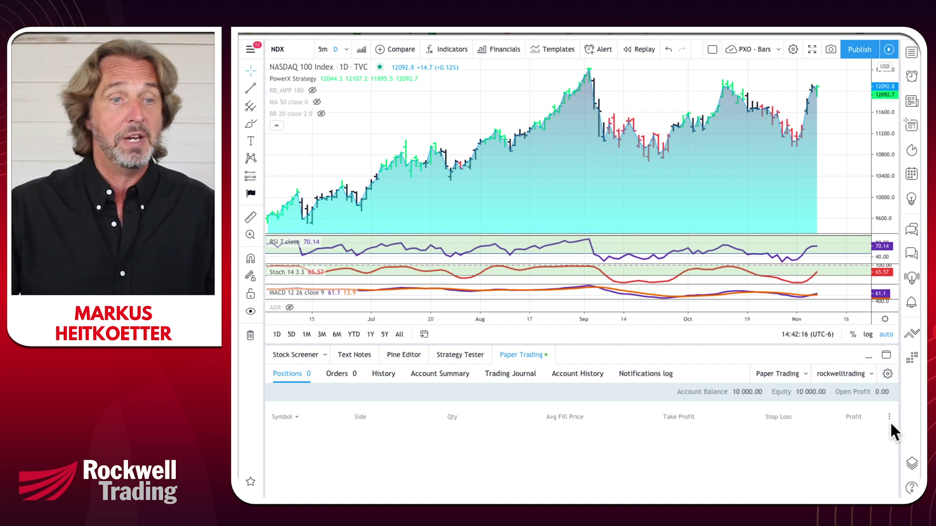
# Reset the Paper Trading account with a starting balance of 10000
pyautogui.click(887, 374)
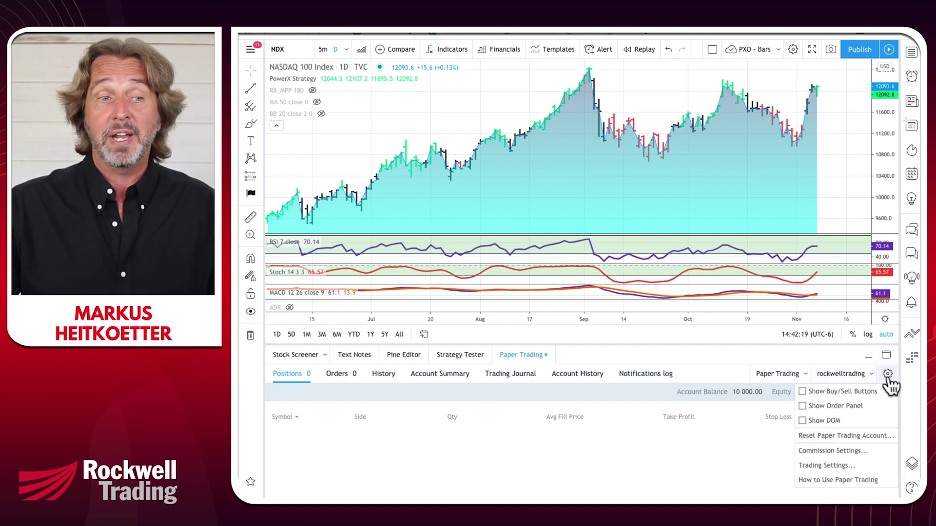
pyautogui.click(832, 438)
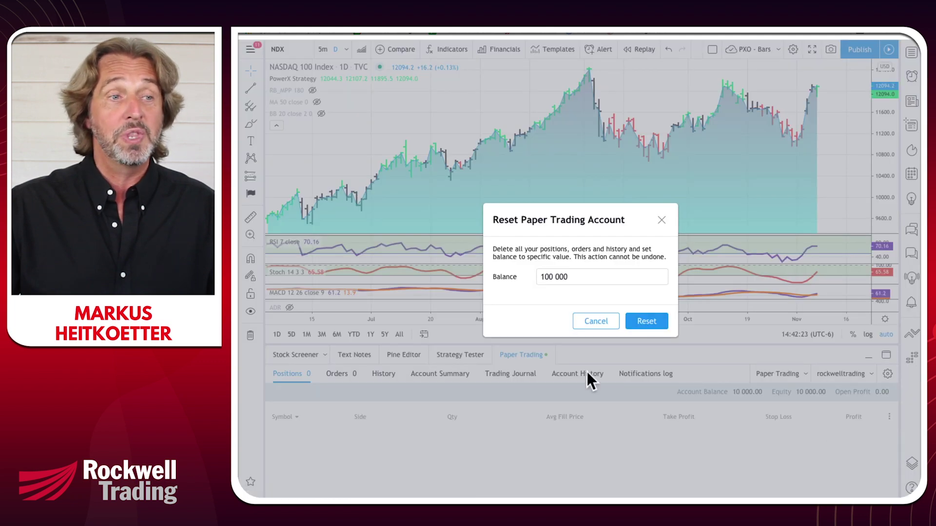
pyautogui.click(573, 279)
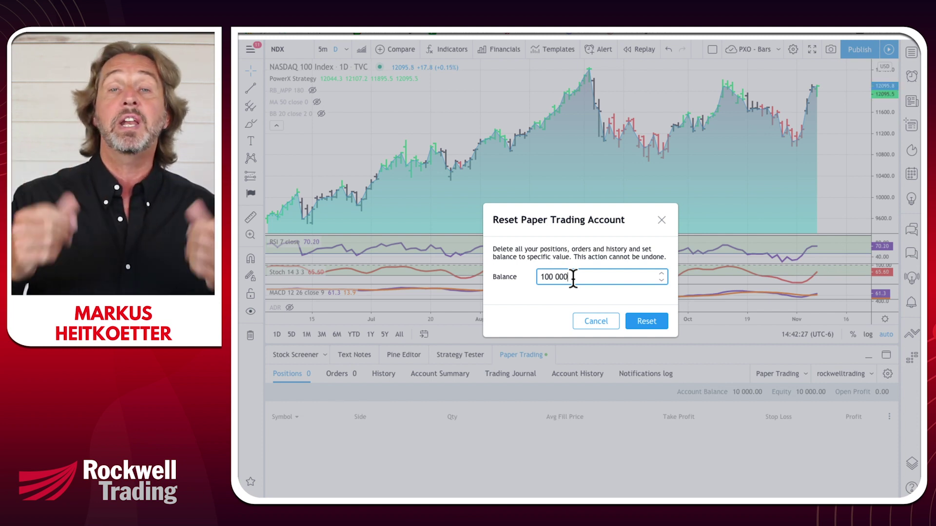
pyautogui.press('BackSpace')
pyautogui.press('BackSpace')
pyautogui.press('BackSpace')
pyautogui.press('BackSpace')
pyautogui.press('BackSpace')
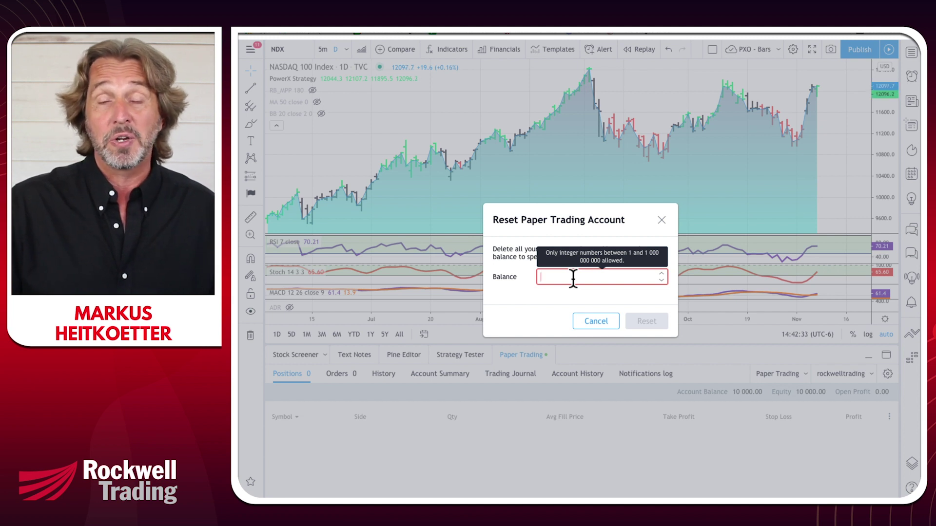
pyautogui.write('5000')
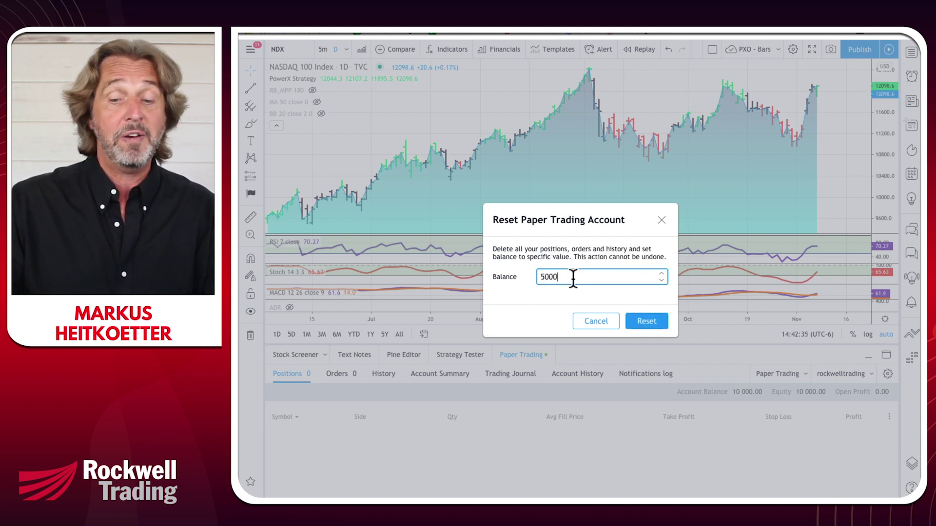
pyautogui.press('BackSpace')
pyautogui.press('BackSpace')
pyautogui.write('10000')
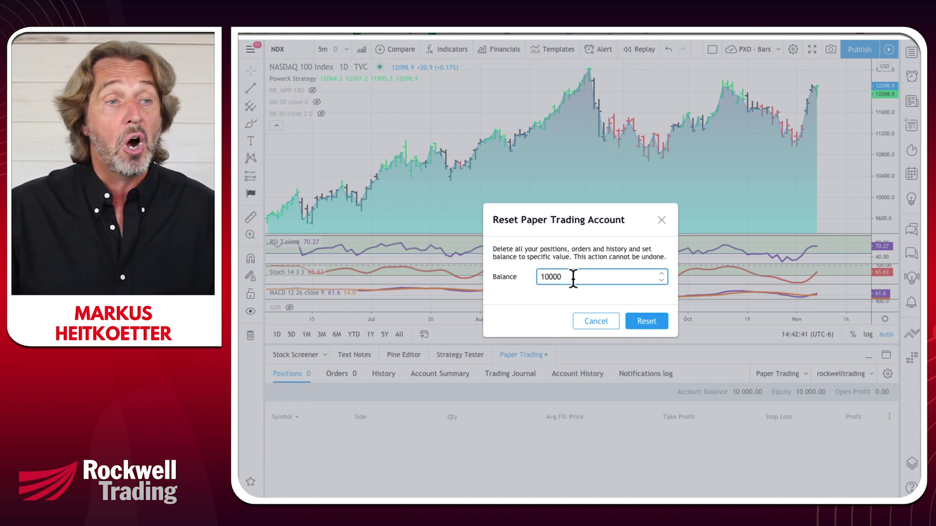
pyautogui.click(645, 321)
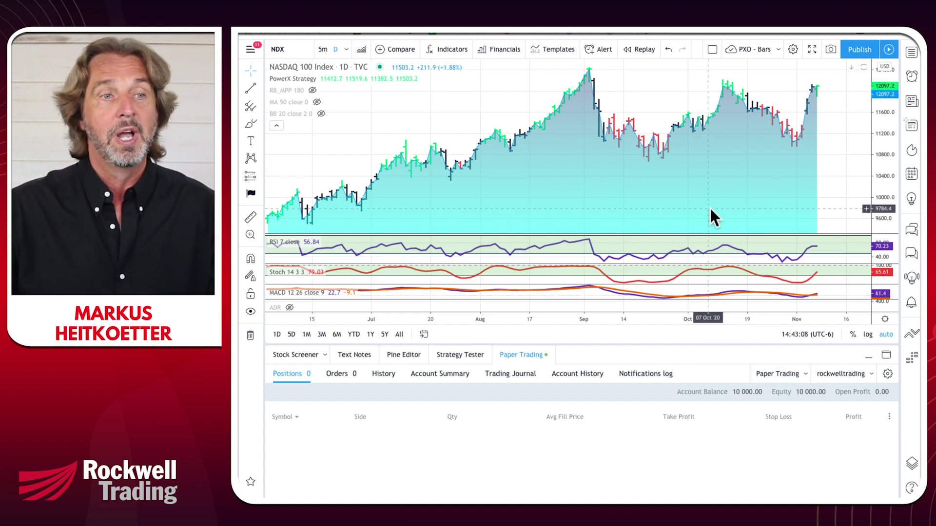
# Create a new NDX order ticket from the chart's Trade menu and check its display settings
pyautogui.rightClick(709, 183)
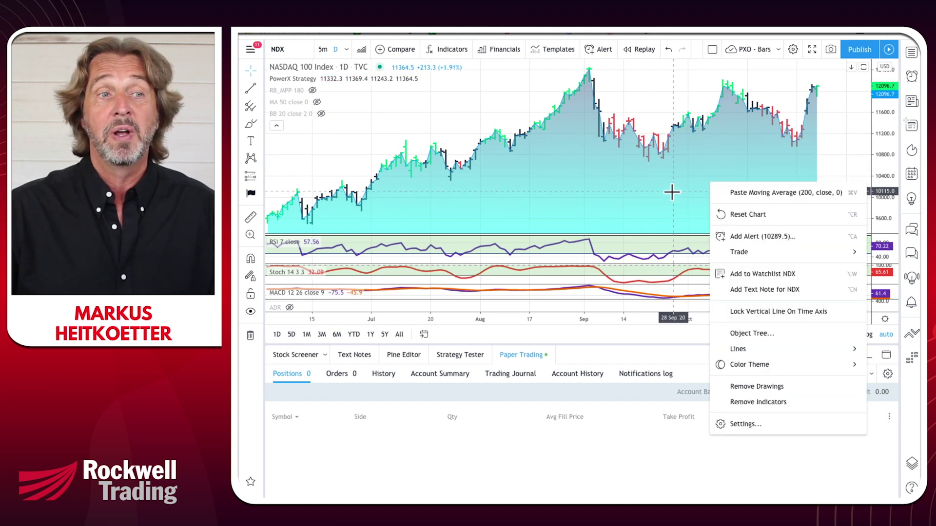
pyautogui.moveTo(736, 247)
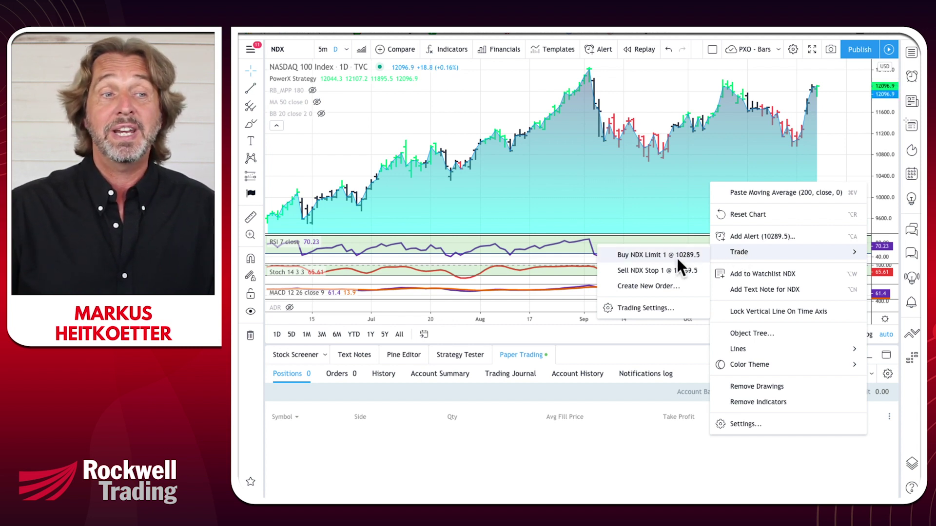
pyautogui.click(659, 285)
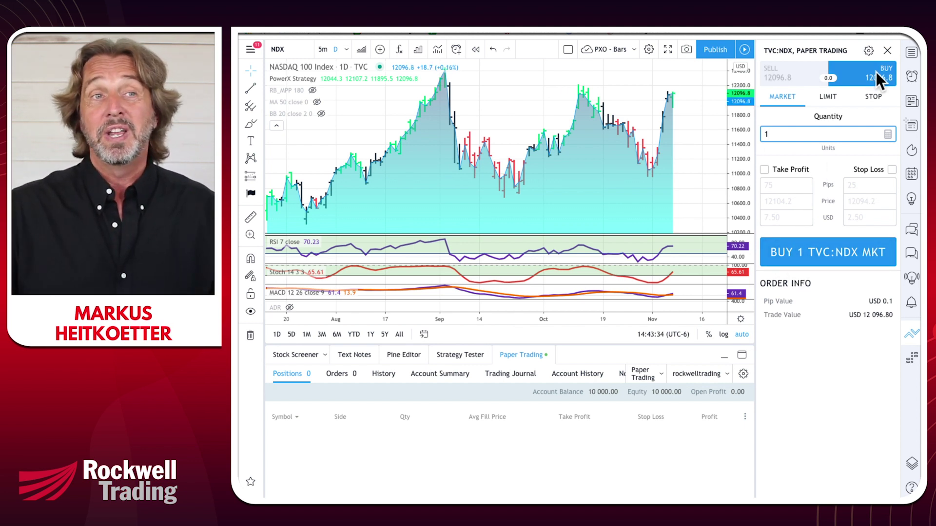
pyautogui.click(868, 51)
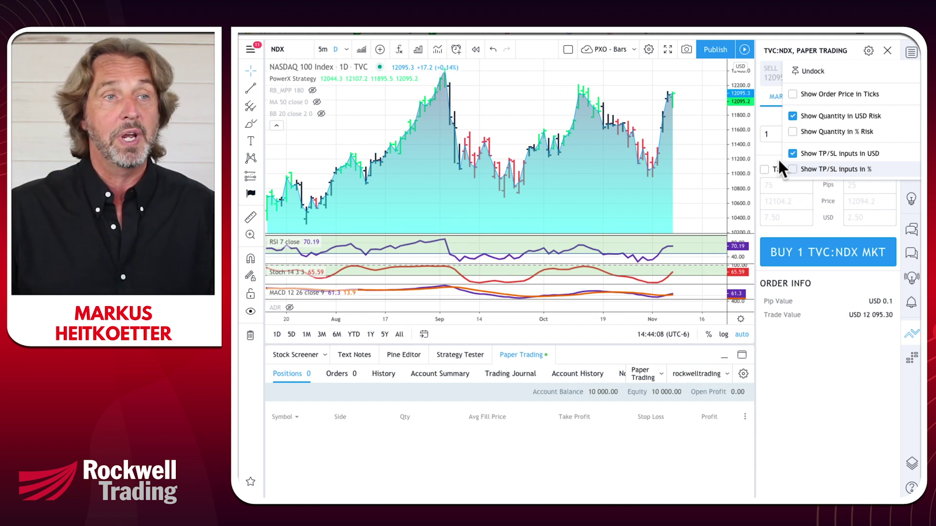
pyautogui.click(707, 137)
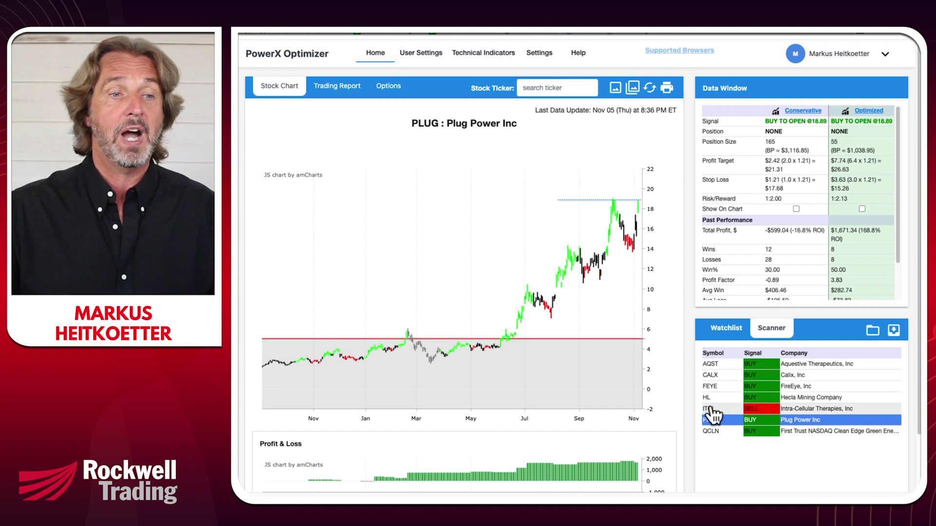
# Review AQST and CALX, then remove both from the scanner list
pyautogui.click(710, 366)
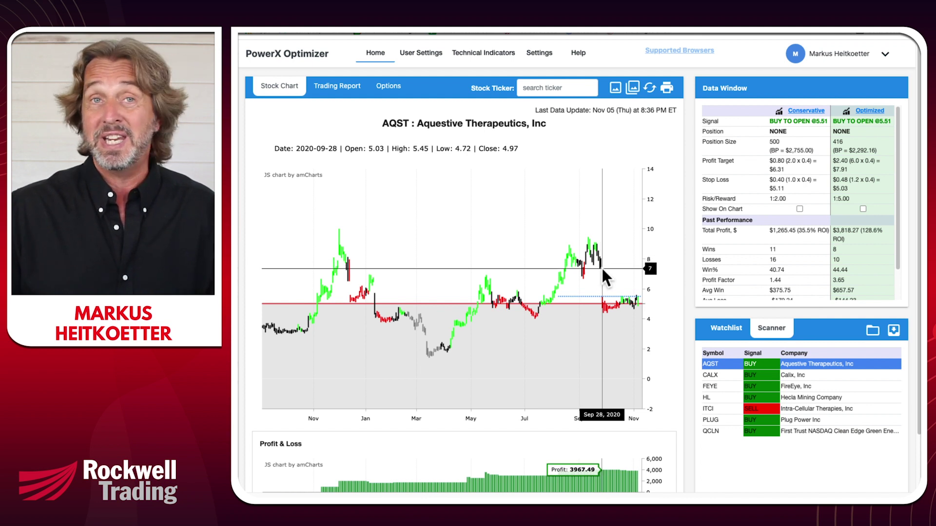
pyautogui.rightClick(724, 368)
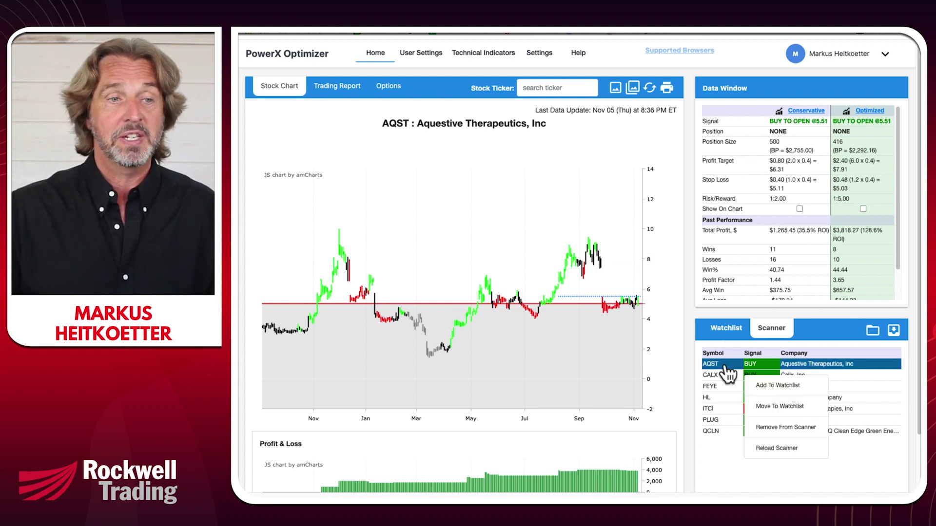
pyautogui.click(760, 427)
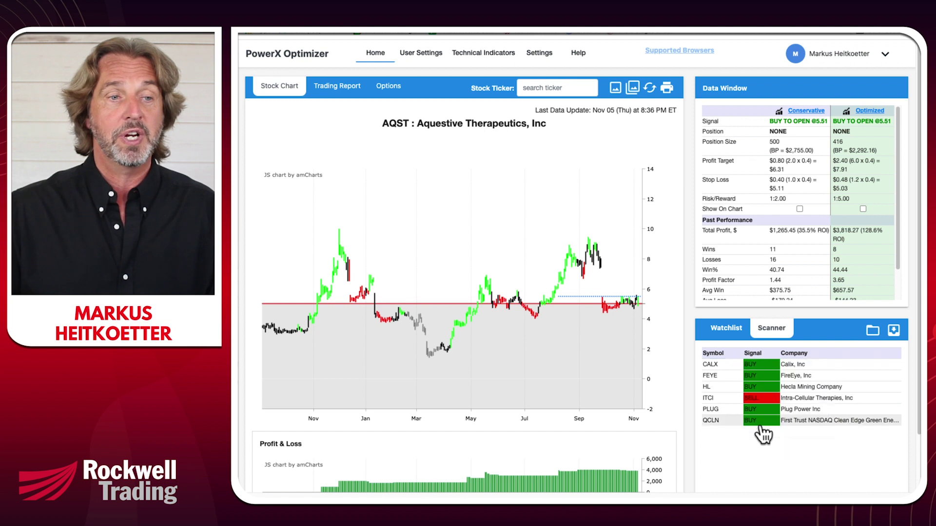
pyautogui.click(720, 367)
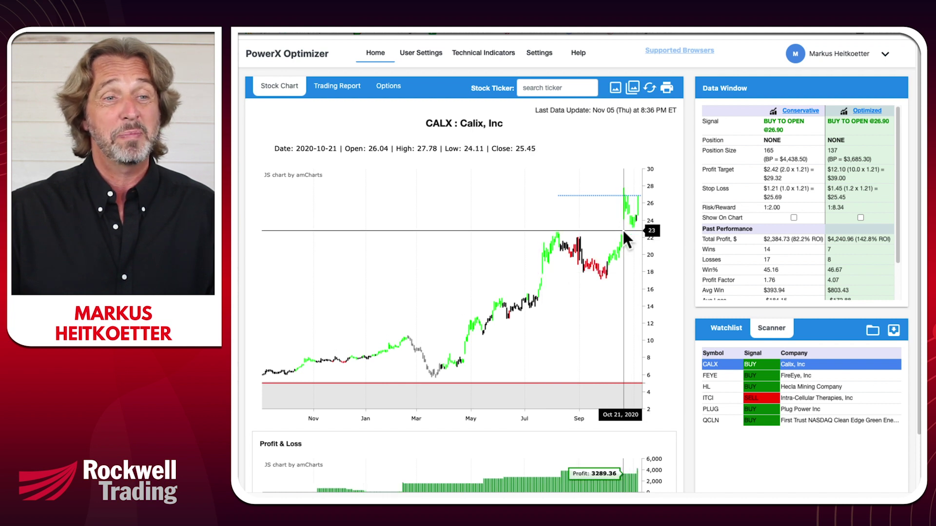
pyautogui.rightClick(709, 366)
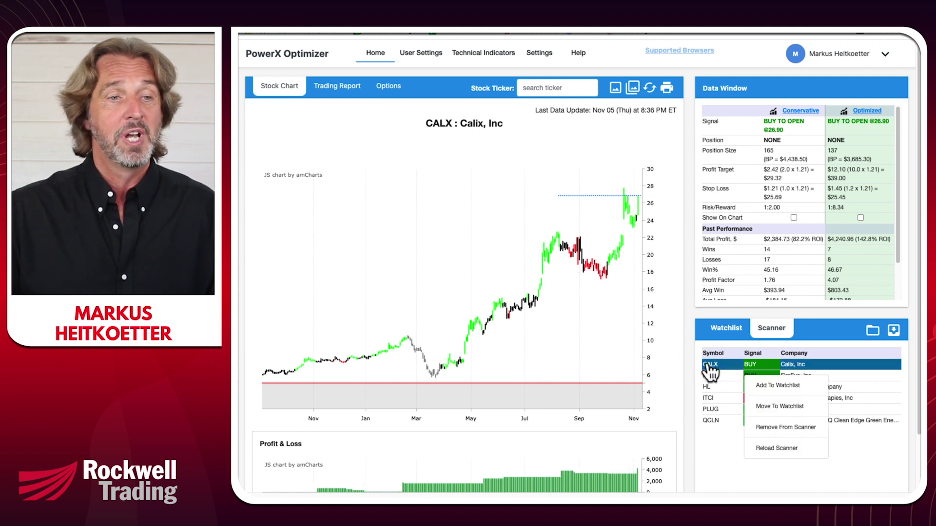
pyautogui.click(763, 427)
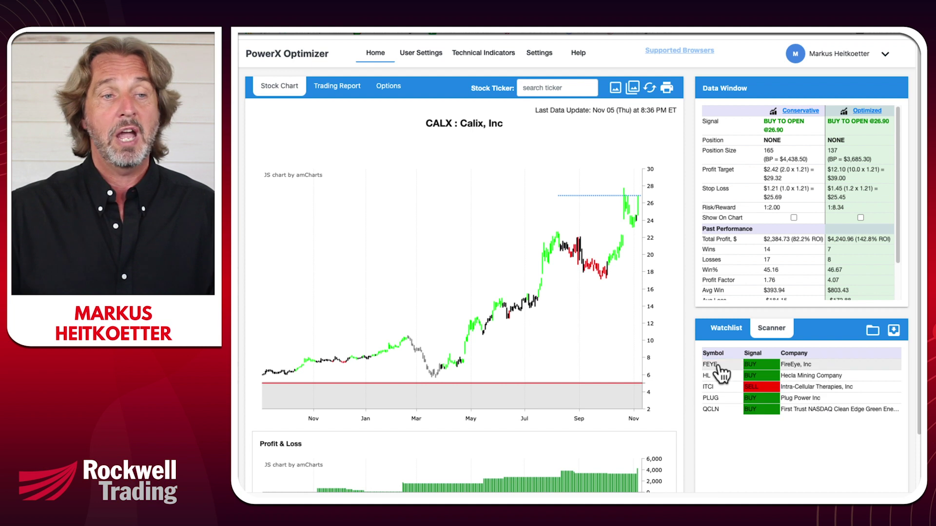
# Remove FEYE from the scanner list and load Plug Power's chart and signal data
pyautogui.click(714, 366)
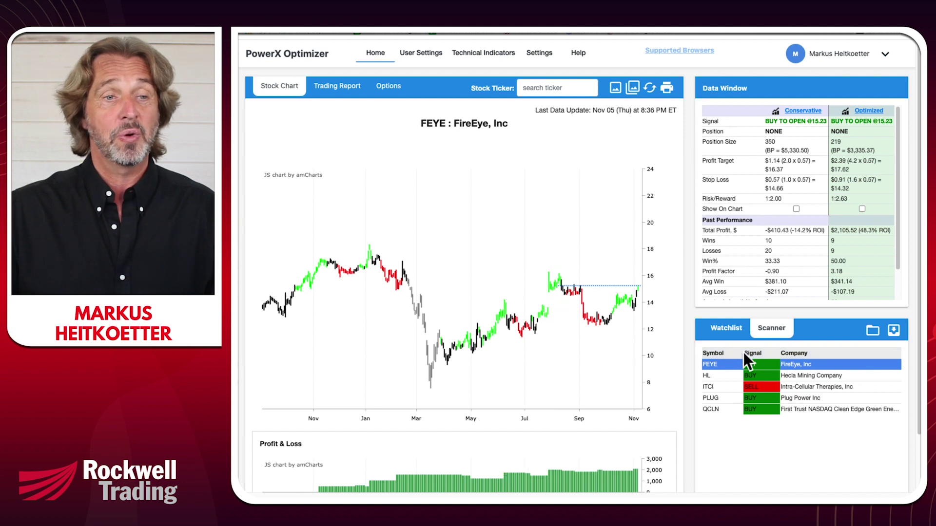
pyautogui.rightClick(728, 369)
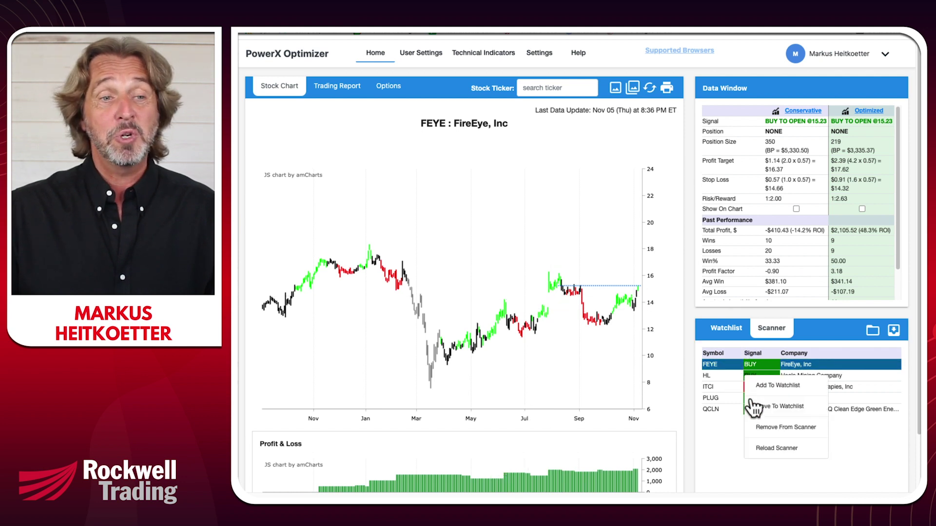
pyautogui.click(766, 428)
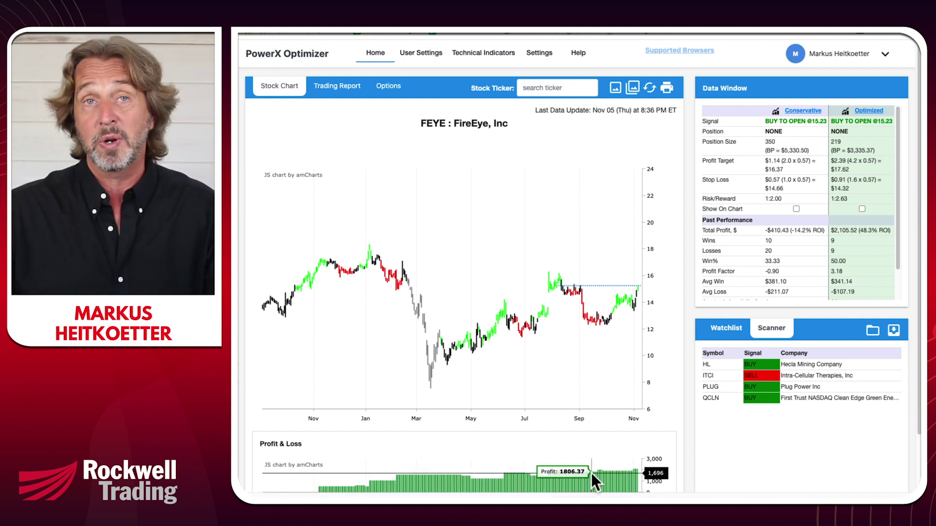
pyautogui.click(710, 391)
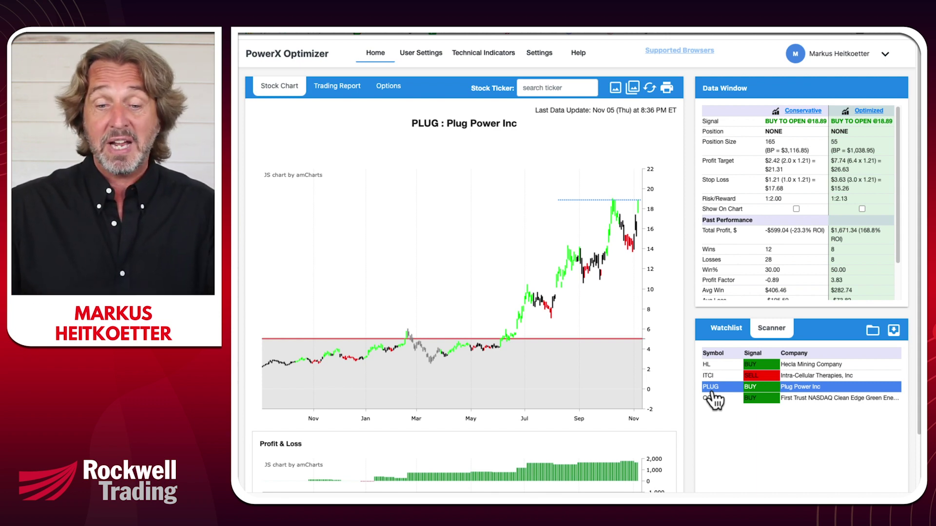
pyautogui.hotkey('alt', 'Tab')
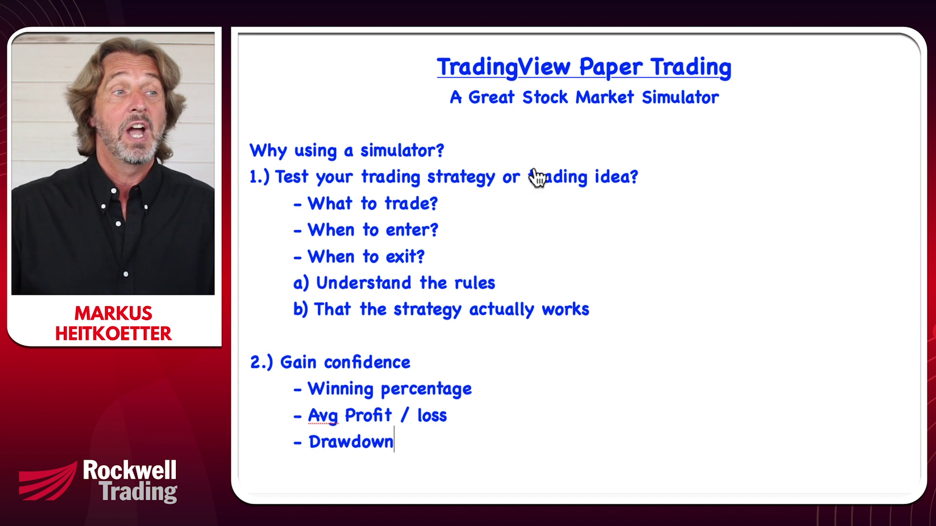
# Highlight the 'What to trade?', 'When to enter?' and 'When to exit?' lines in the notes
pyautogui.moveTo(293, 207); pyautogui.dragTo(456, 219)
pyautogui.moveTo(292, 233); pyautogui.dragTo(436, 232)
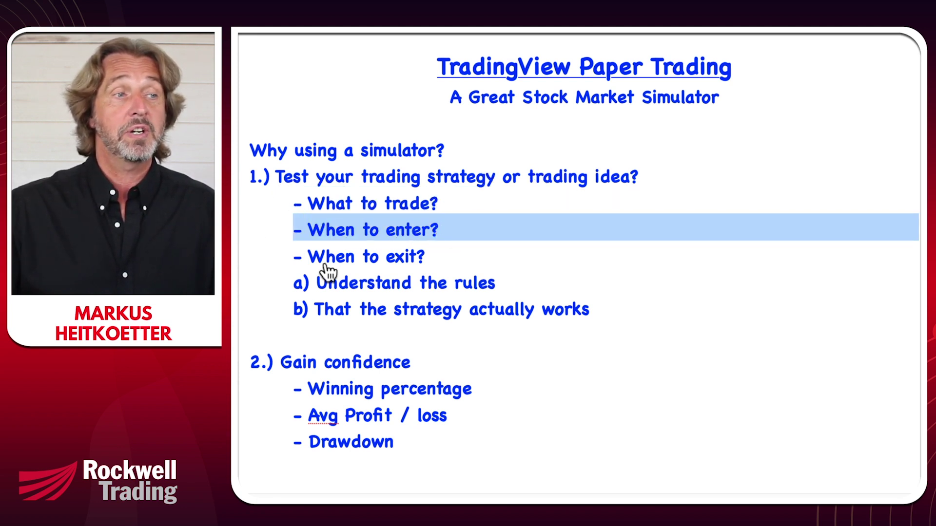
pyautogui.moveTo(293, 260); pyautogui.dragTo(423, 260)
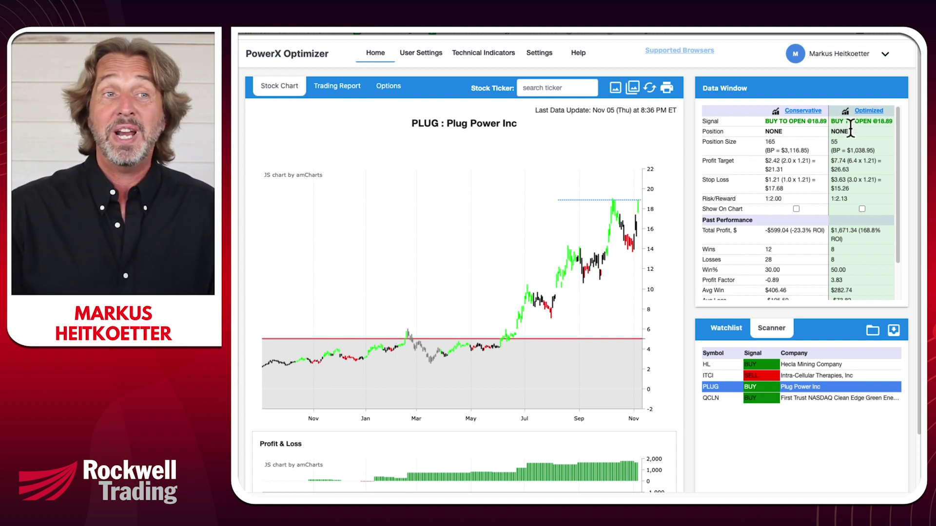
# Select PLUG's 55-share optimized position size and return to TradingView
pyautogui.doubleClick(834, 141)
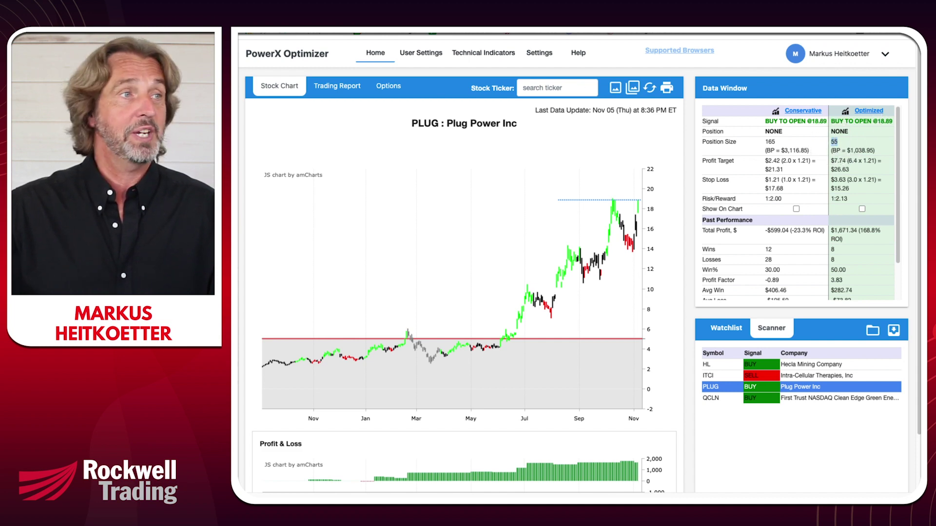
pyautogui.hotkey('alt', 'Tab')
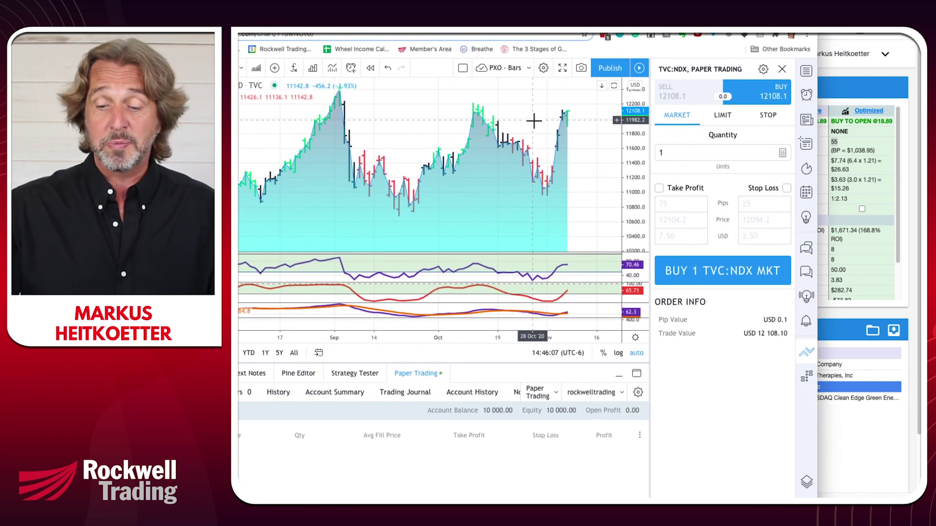
# Switch the chart and order ticket to the PLUG symbol
pyautogui.write('QQQ')
pyautogui.press('Return')
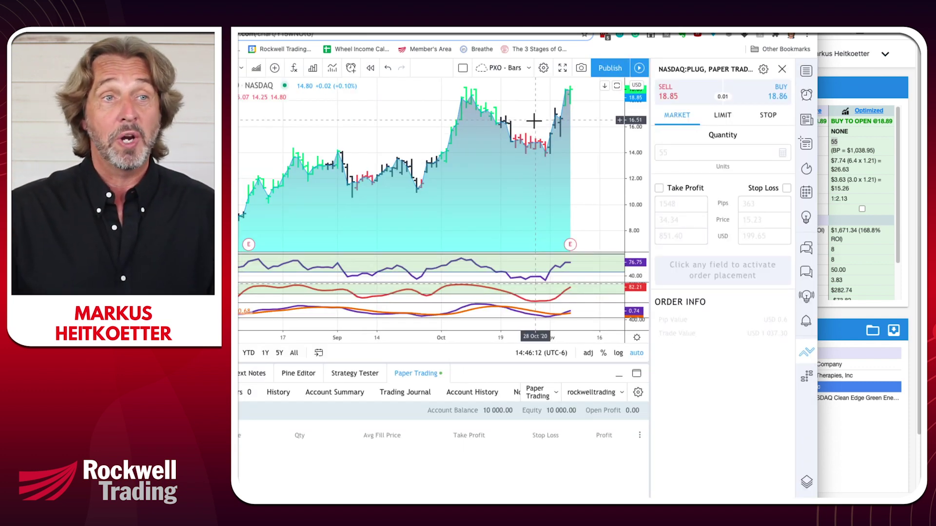
pyautogui.moveTo(536, 22); pyautogui.dragTo(514, 6)
# Set the ticket to a stop buy of 55 shares at 18.89
pyautogui.click(703, 136)
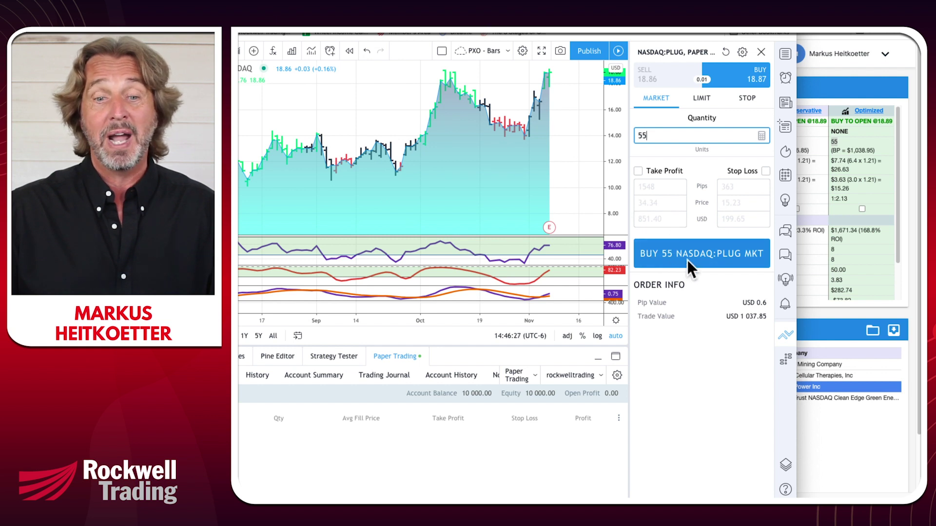
pyautogui.click(744, 96)
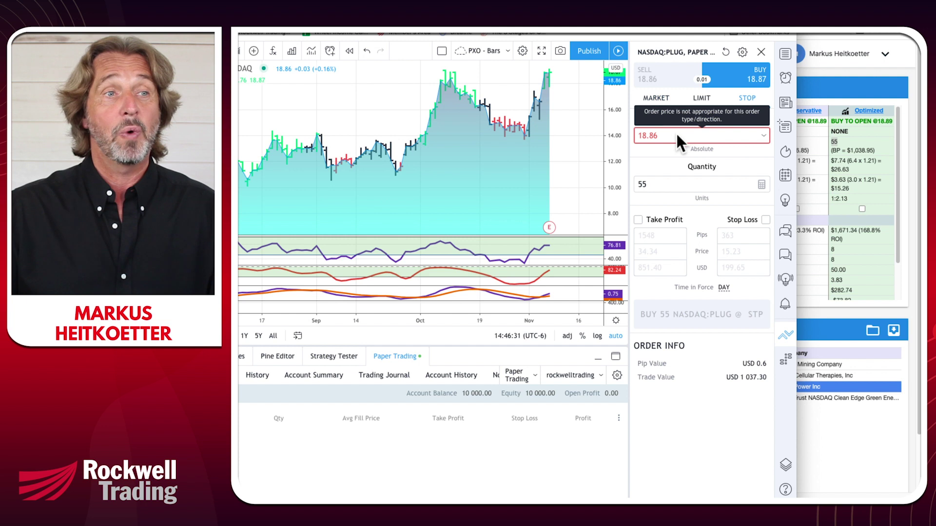
pyautogui.write('89')
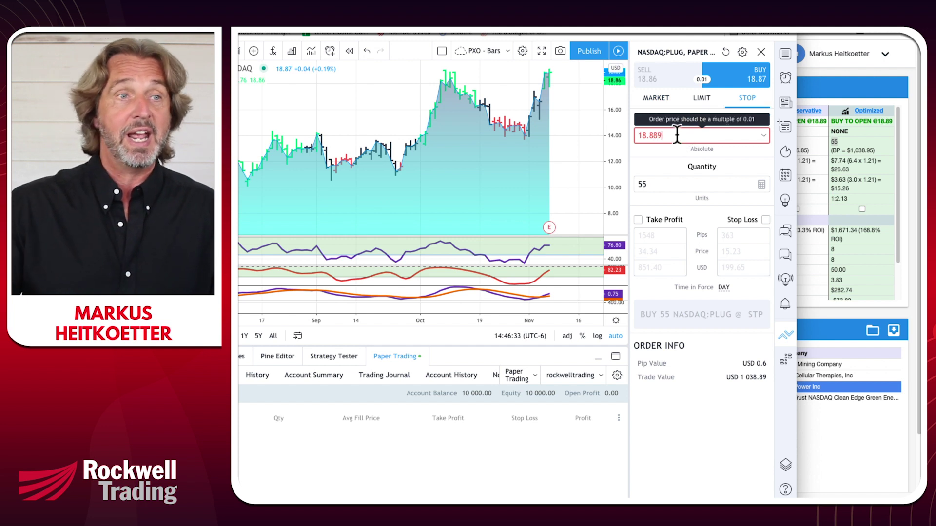
pyautogui.press('BackSpace')
pyautogui.press('BackSpace')
pyautogui.write('9')
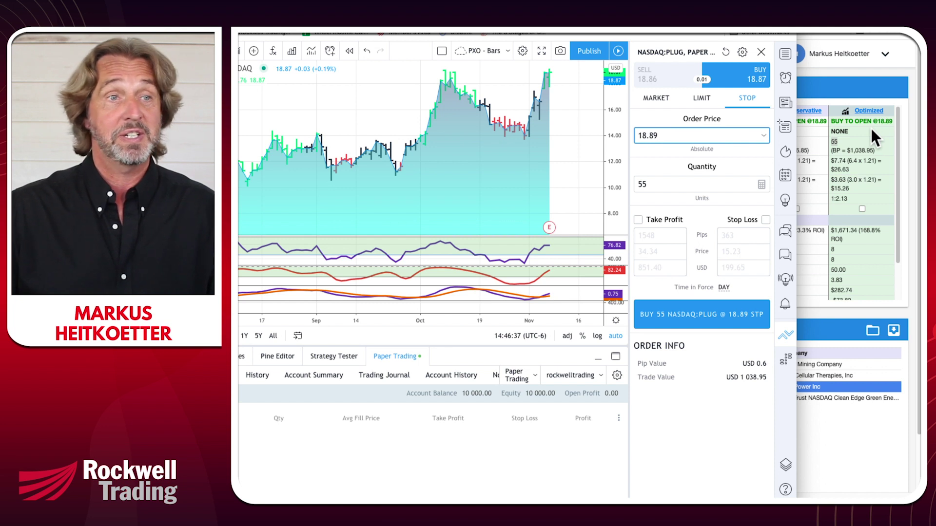
pyautogui.click(701, 184)
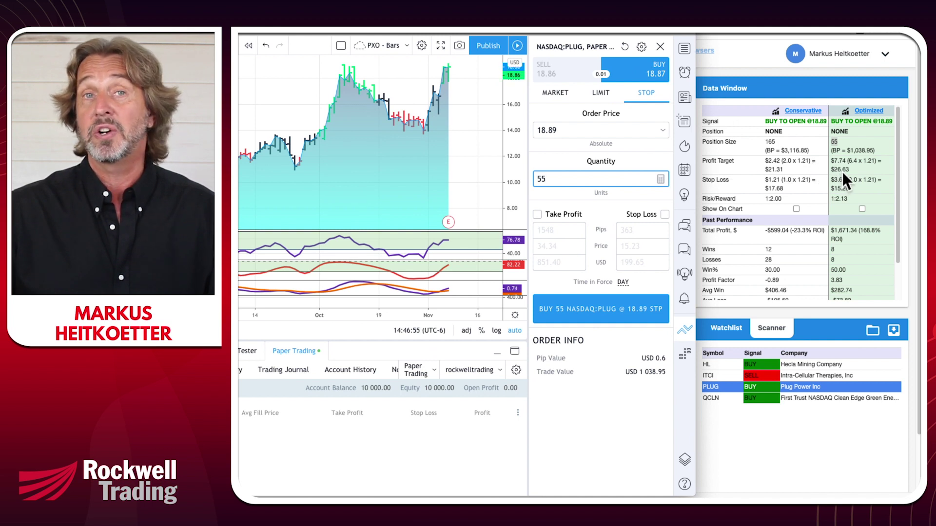
# Display the optimized stop and target on PowerX's chart and enable Take Profit
pyautogui.click(753, 50)
pyautogui.click(862, 209)
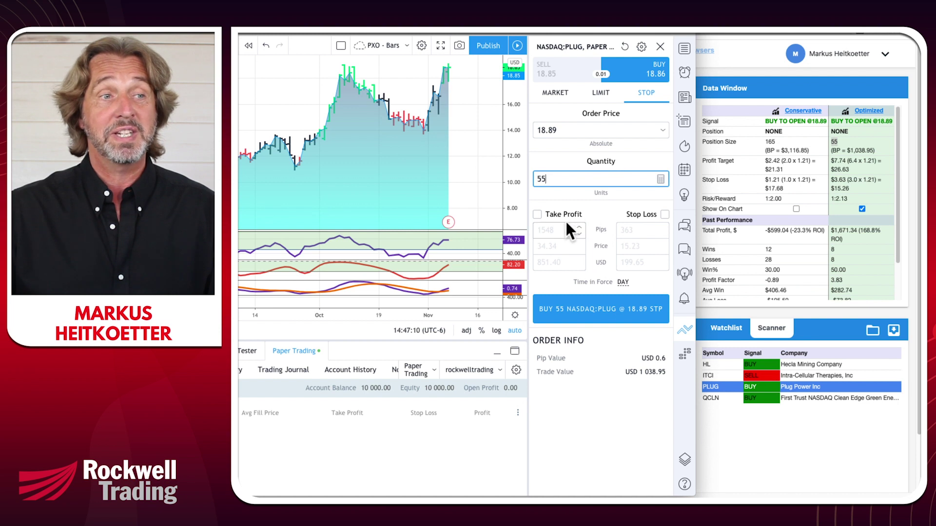
pyautogui.click(536, 214)
# Set the take-profit price to 26.63 and enable a 15.26 stop-loss
pyautogui.click(567, 246)
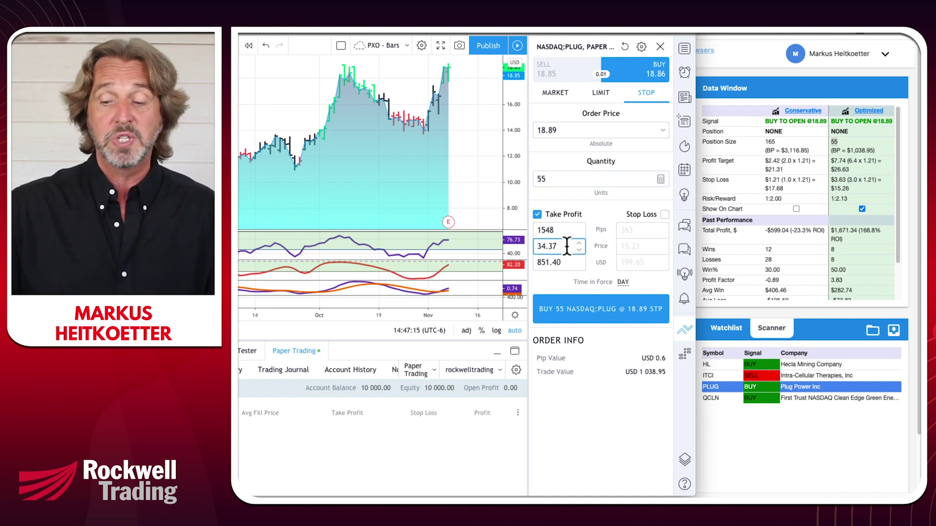
pyautogui.press('BackSpace')
pyautogui.press('BackSpace')
pyautogui.press('BackSpace')
pyautogui.press('BackSpace')
pyautogui.press('BackSpace')
pyautogui.write('26/')
pyautogui.press('BackSpace')
pyautogui.write('.63')
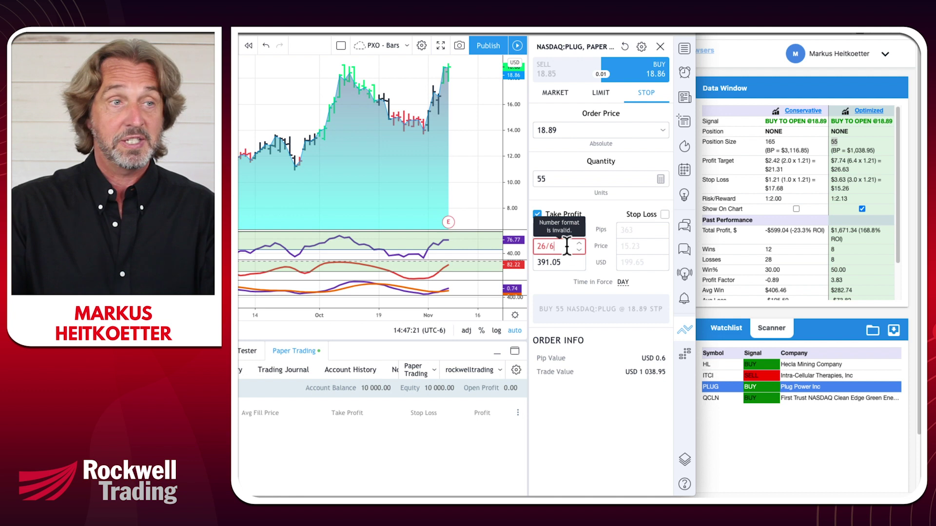
pyautogui.click(664, 214)
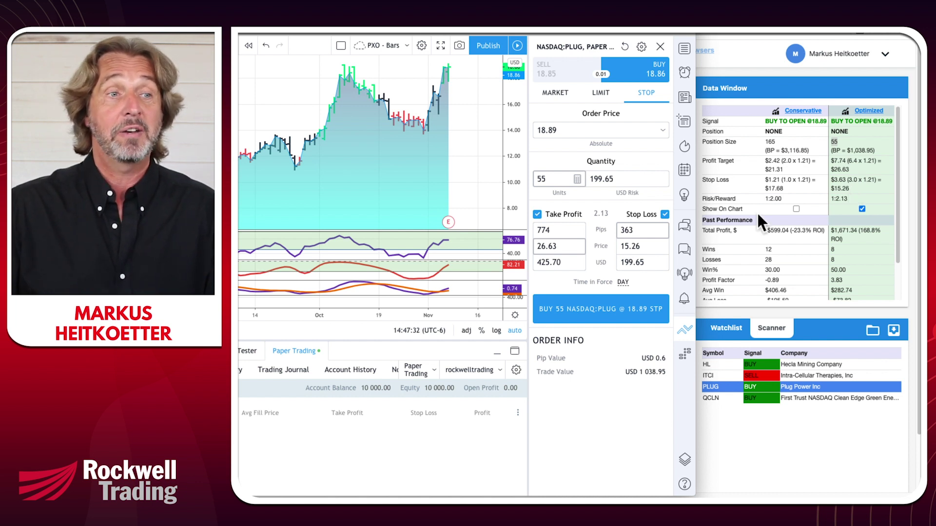
pyautogui.click(646, 247)
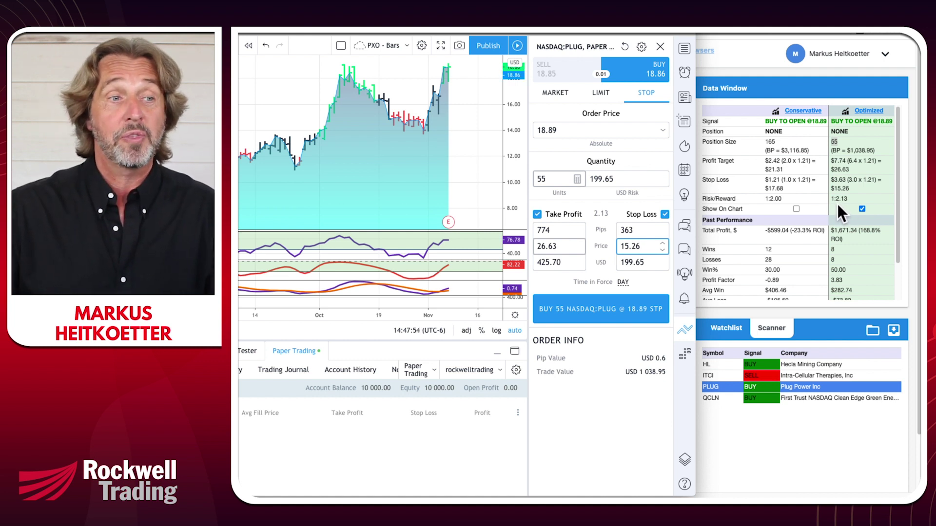
# Submit the BUY 55 PLUG @ 18.89 stop order and confirm it shows Filled
pyautogui.click(587, 310)
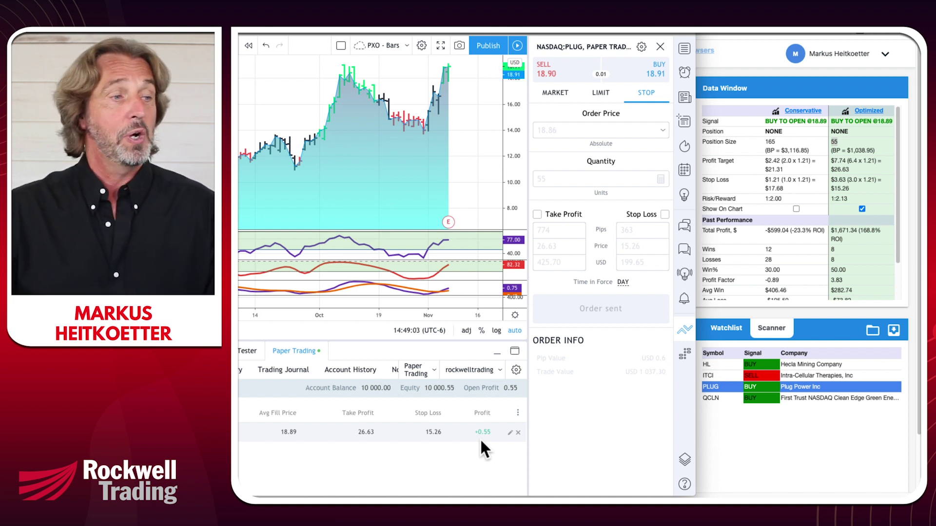
pyautogui.hscroll(5, 383, 424)
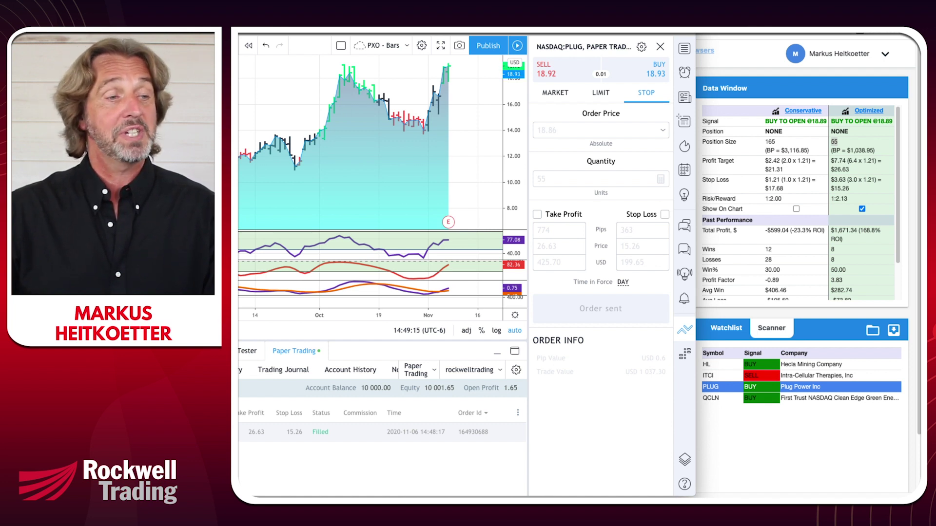
# Browse the Account Summary, Trading Journal, Account History and Notifications log views
pyautogui.click(241, 370)
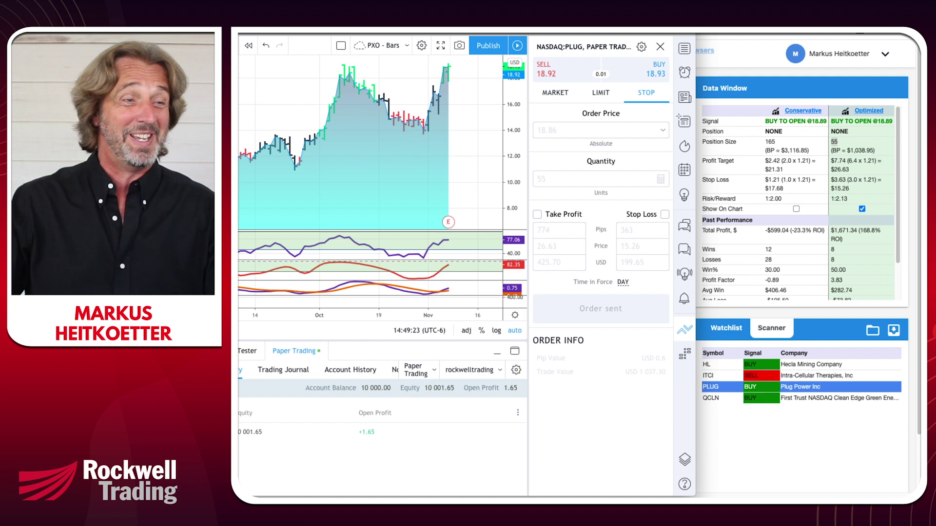
pyautogui.click(282, 371)
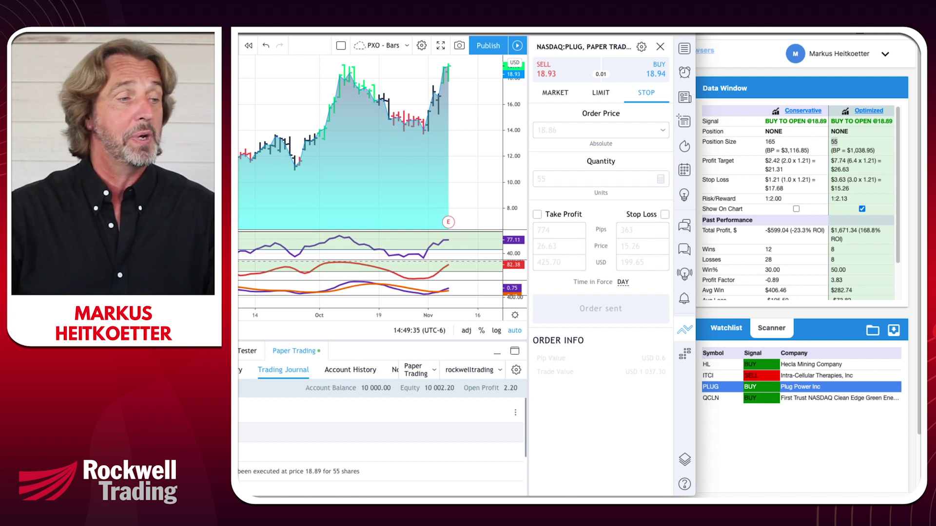
pyautogui.scroll(-3, 380, 438)
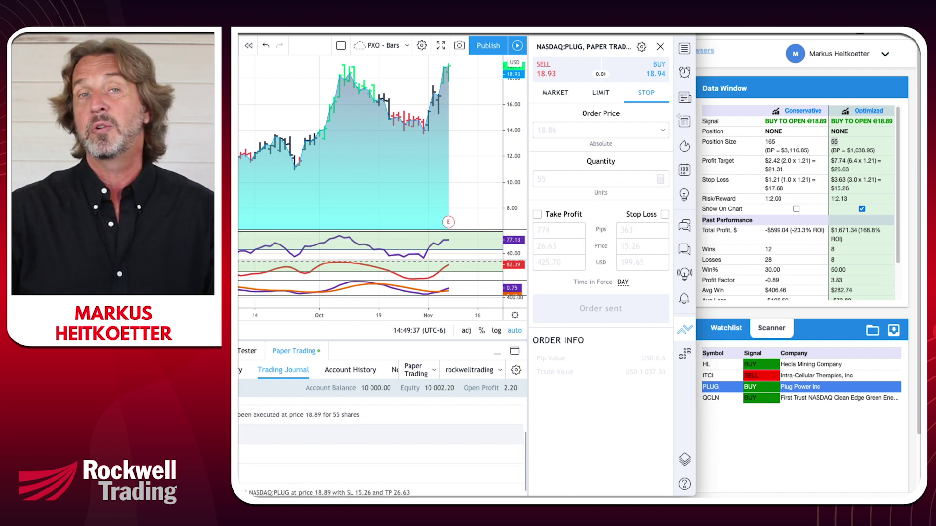
pyautogui.scroll(1, 380, 439)
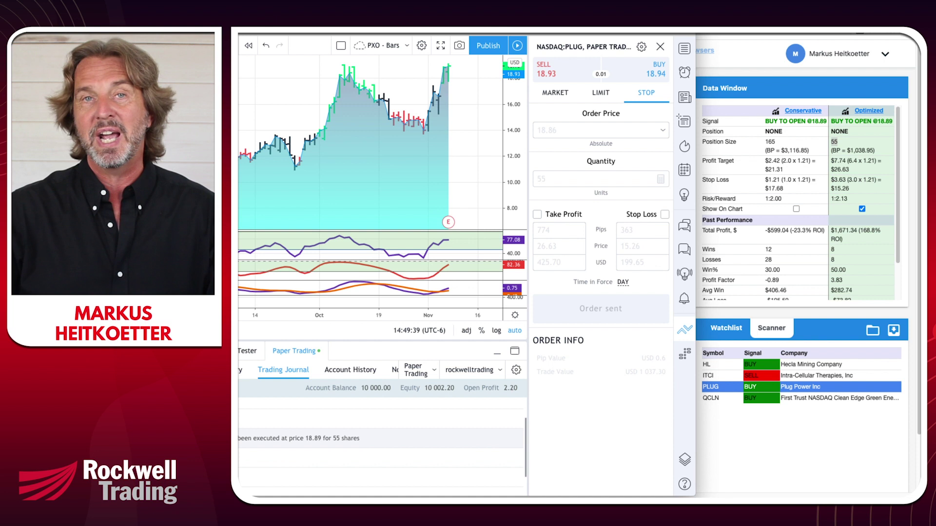
pyautogui.scroll(1, 380, 438)
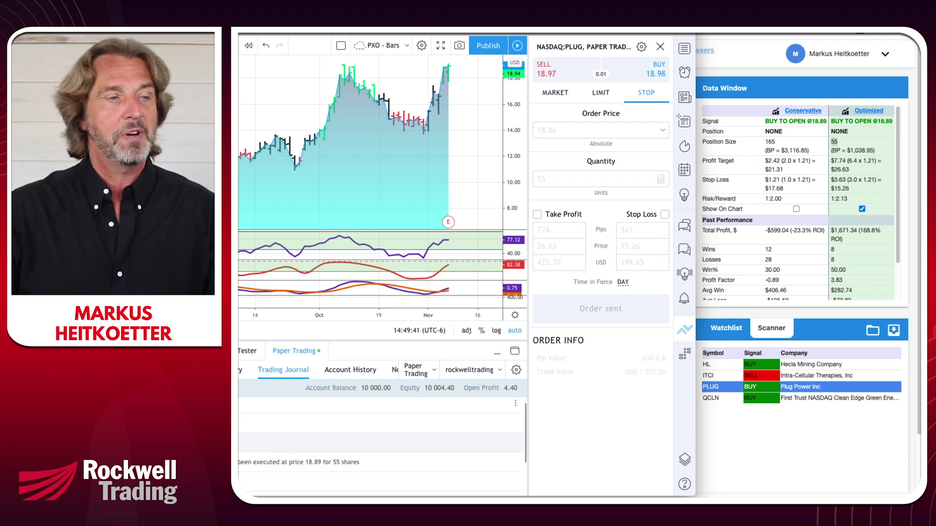
pyautogui.click(337, 370)
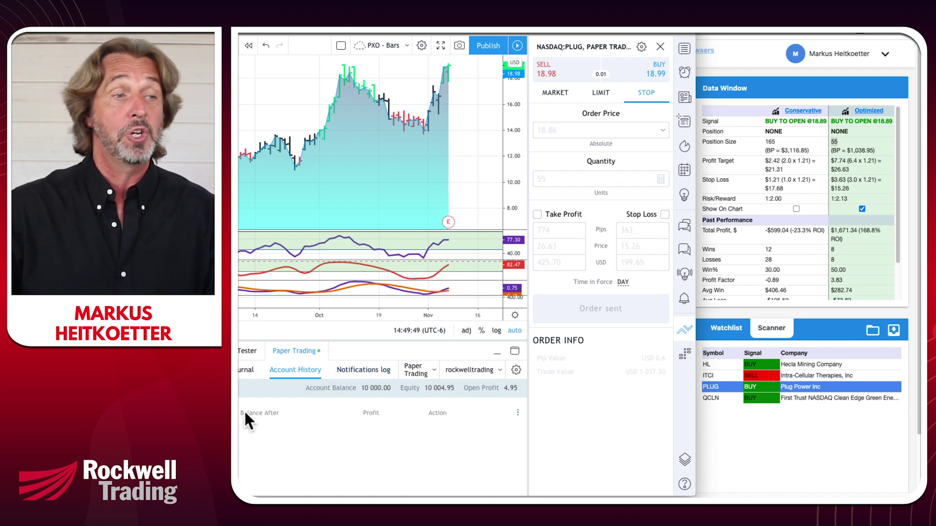
pyautogui.click(363, 371)
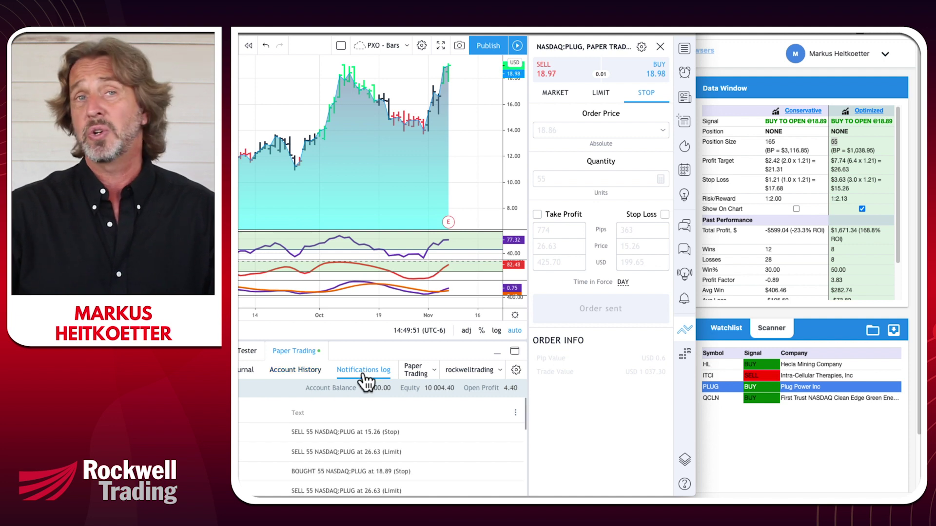
pyautogui.hscroll(-2, 363, 381)
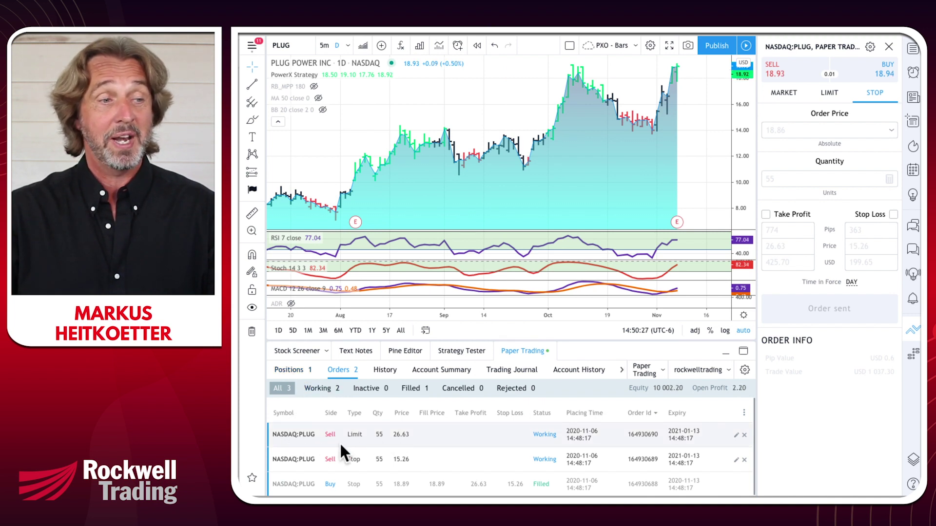
# Filter the orders list to Working, briefly checking the filled PLUG entry order
pyautogui.click(322, 388)
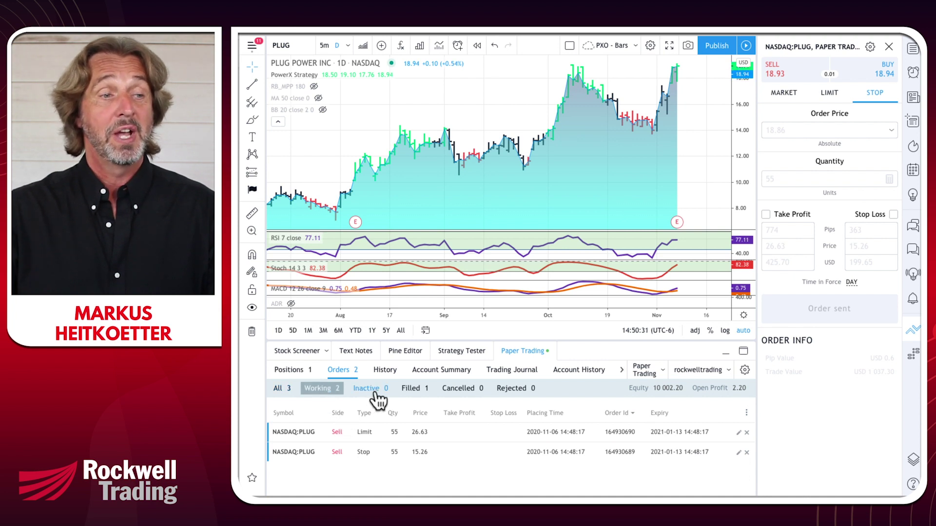
pyautogui.click(411, 389)
pyautogui.click(320, 389)
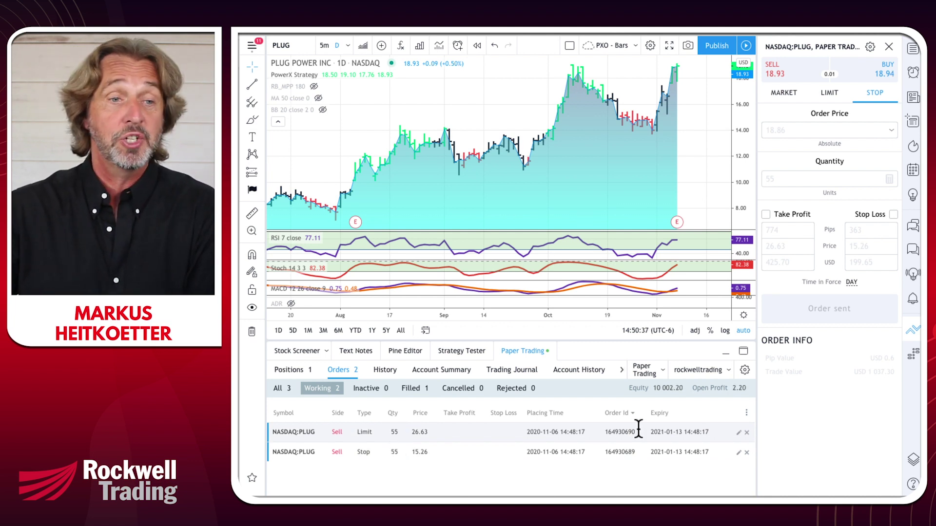
# Open the Modify panel for the PLUG 26.63 take-profit and 15.26 stop-loss orders
pyautogui.click(738, 433)
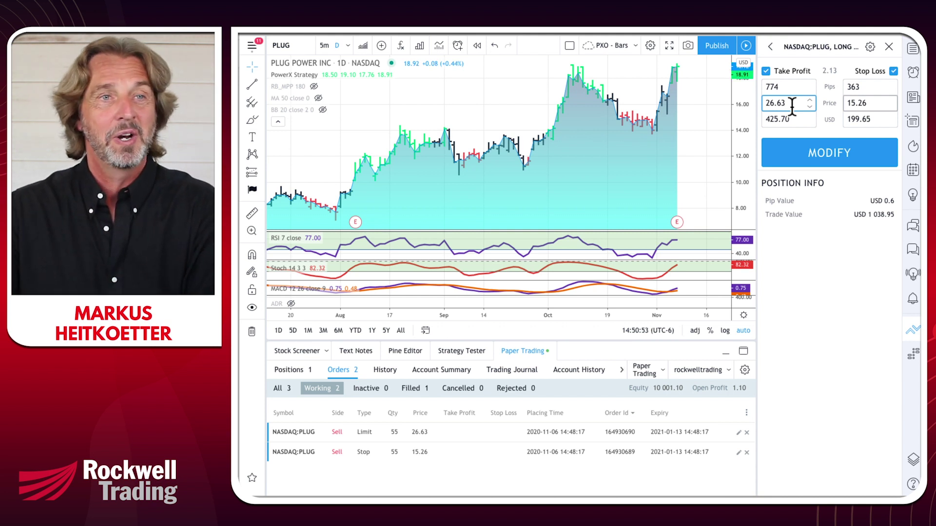
pyautogui.click(770, 46)
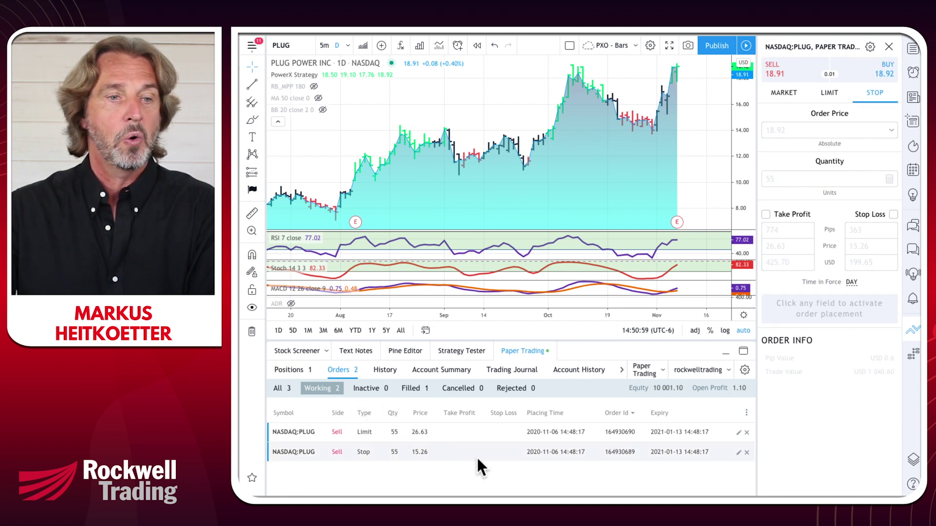
pyautogui.click(738, 454)
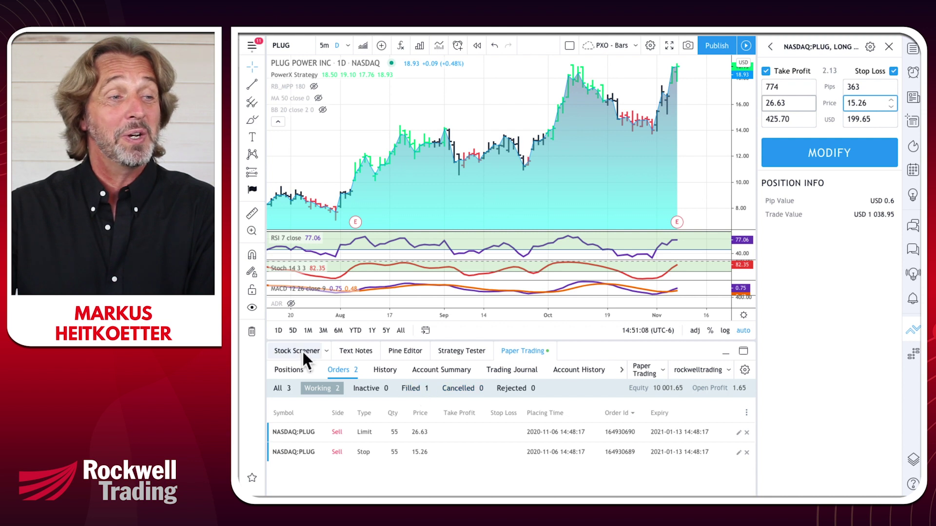
# Show the open PLUG position and load HL's BUY TO OPEN @5.58, 526-share signal in PowerX Optimizer
pyautogui.click(292, 370)
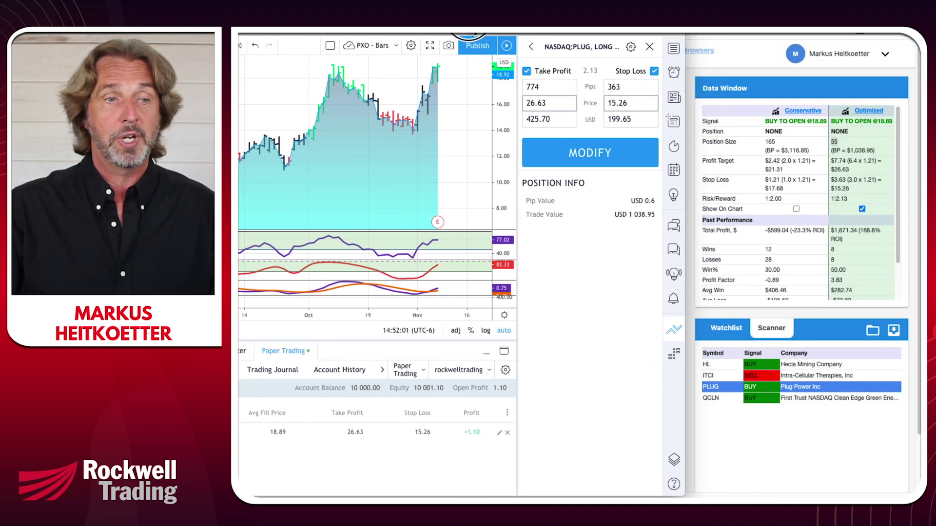
pyautogui.click(710, 365)
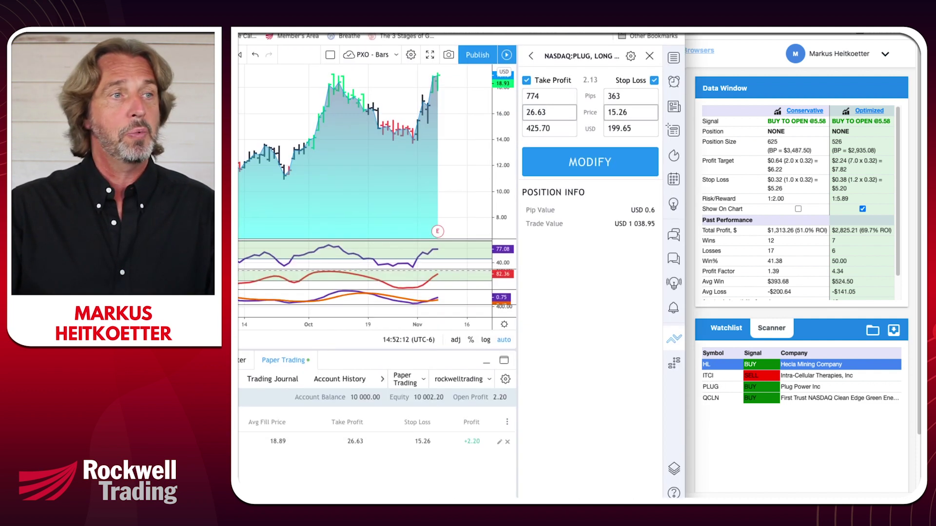
# Close the PLUG order panel and switch the chart to HL
pyautogui.click(646, 56)
pyautogui.write('HL')
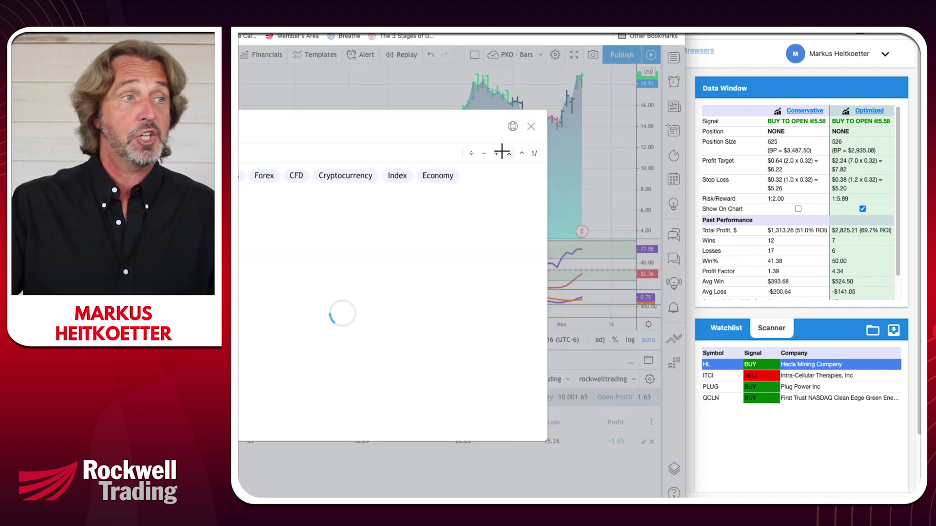
pyautogui.press('Return')
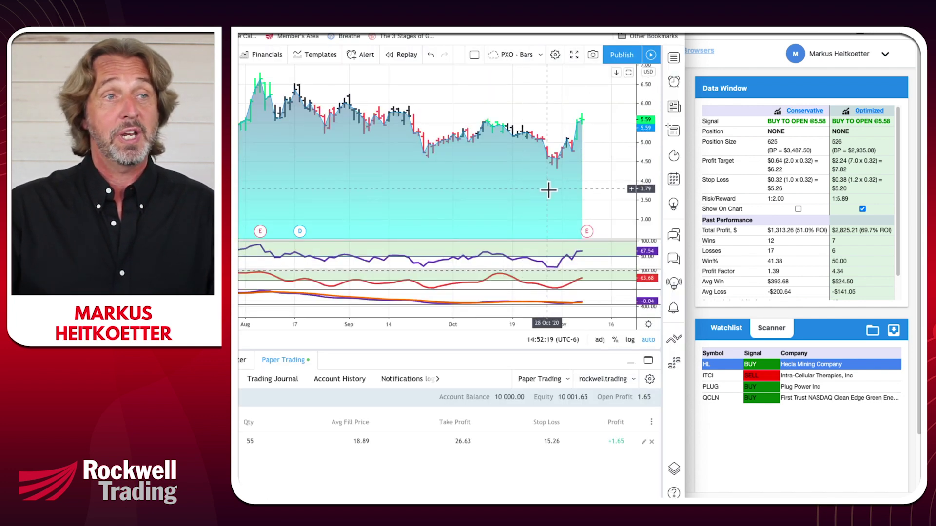
# Start a new NYSE:HL order via the chart's Trade > Create New Order menu
pyautogui.rightClick(547, 187)
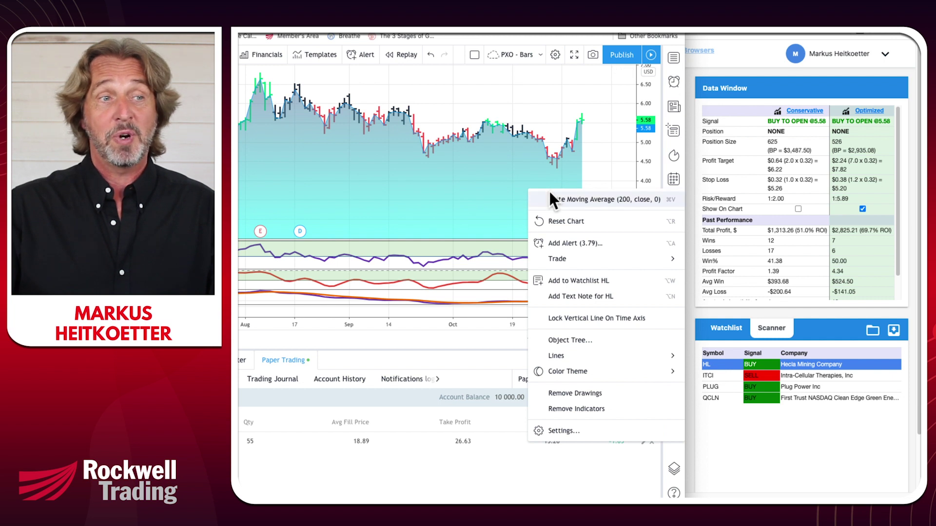
pyautogui.moveTo(561, 260)
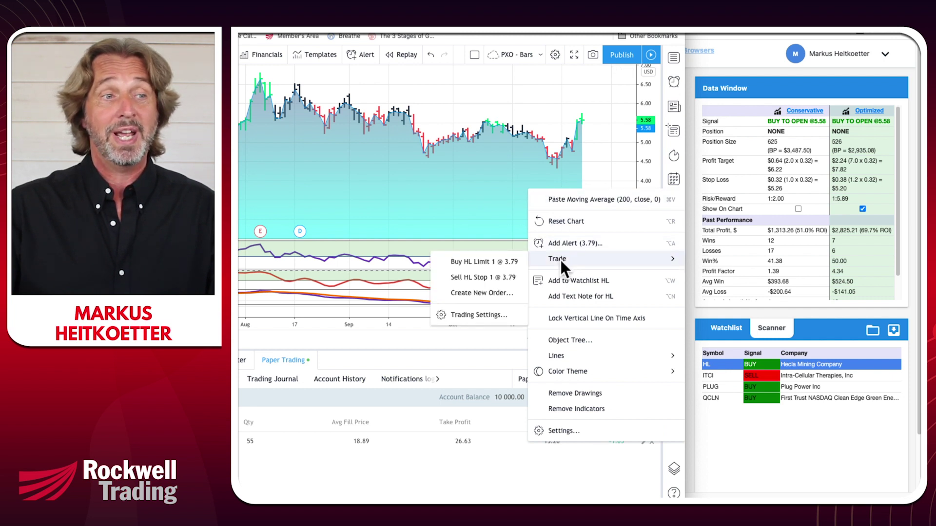
pyautogui.click(472, 293)
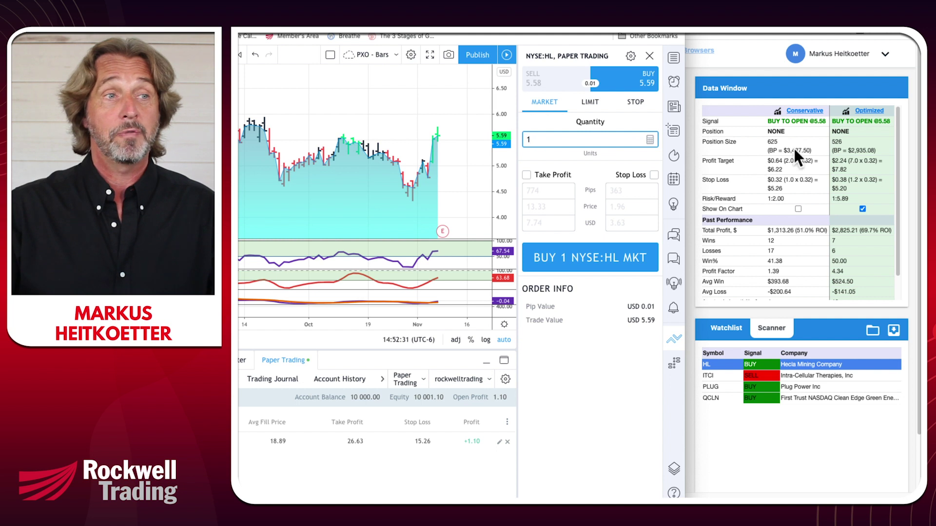
# Make the HL ticket a 526-share stop order at 5.70
pyautogui.press('BackSpace')
pyautogui.write('526')
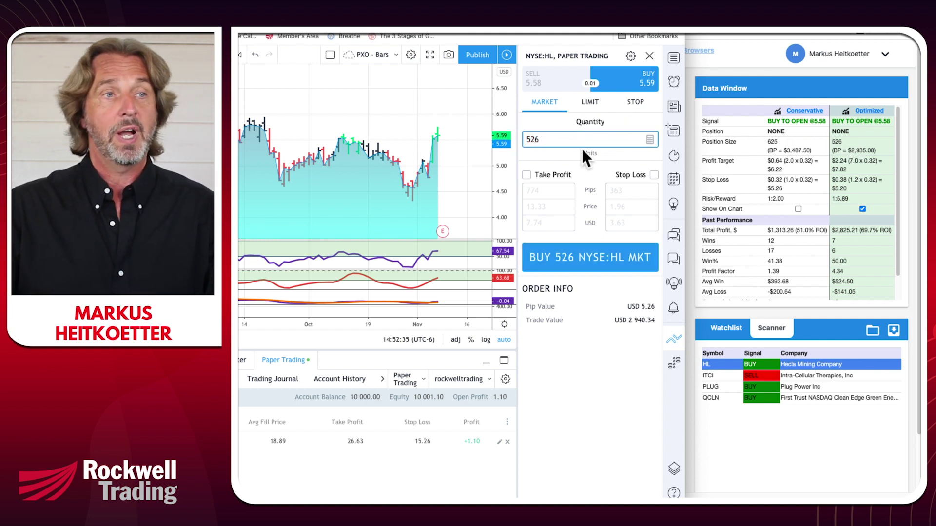
pyautogui.click(628, 103)
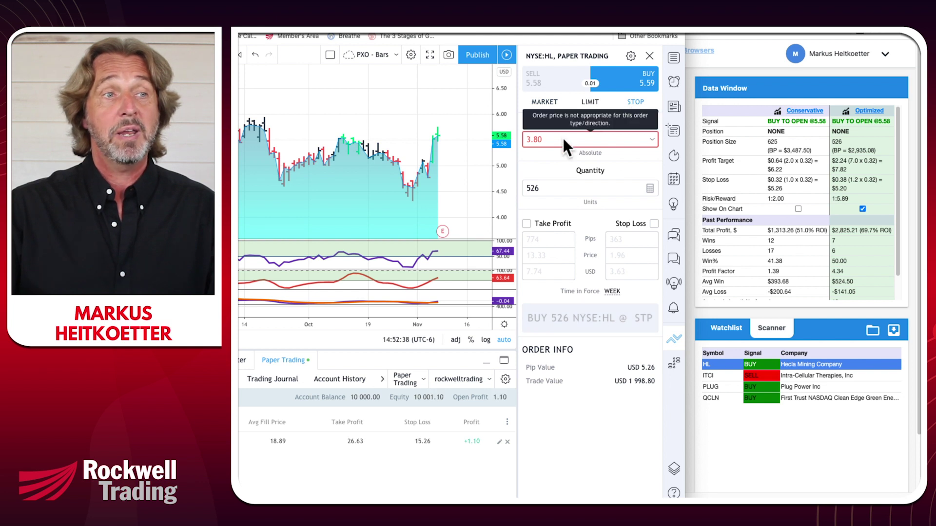
pyautogui.press('BackSpace')
pyautogui.press('BackSpace')
pyautogui.press('BackSpace')
pyautogui.press('BackSpace')
pyautogui.write('5.58')
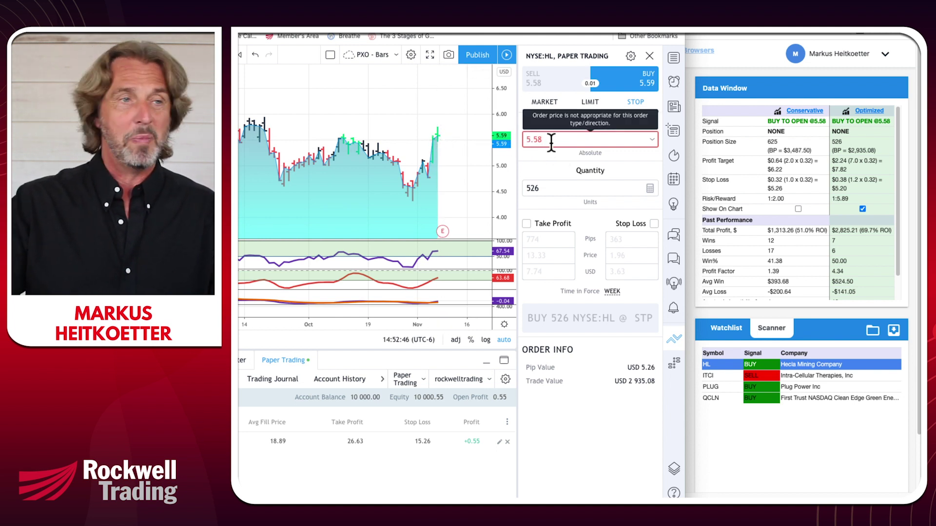
pyautogui.write('70')
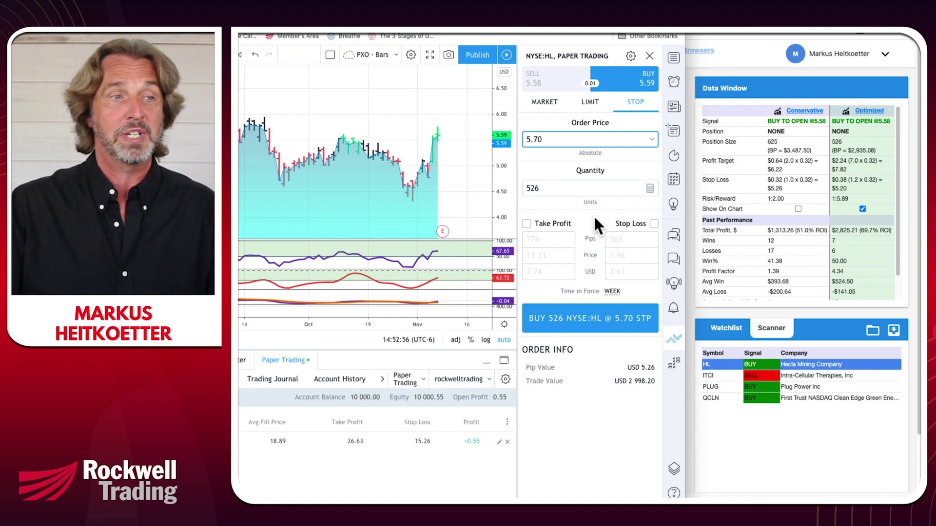
# Enable a 7.82 take profit and a 5.20 stop loss on the HL order
pyautogui.click(526, 223)
pyautogui.click(551, 256)
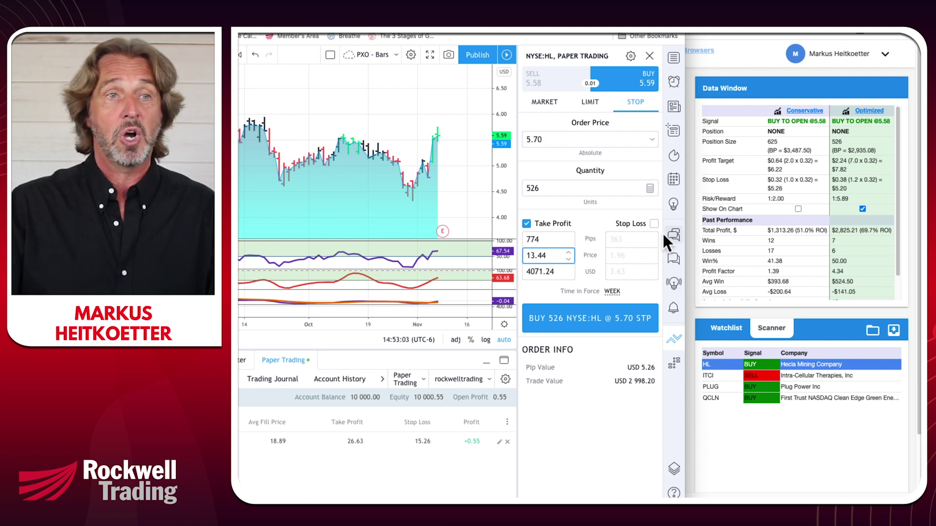
pyautogui.press('BackSpace')
pyautogui.press('BackSpace')
pyautogui.press('BackSpace')
pyautogui.press('BackSpace')
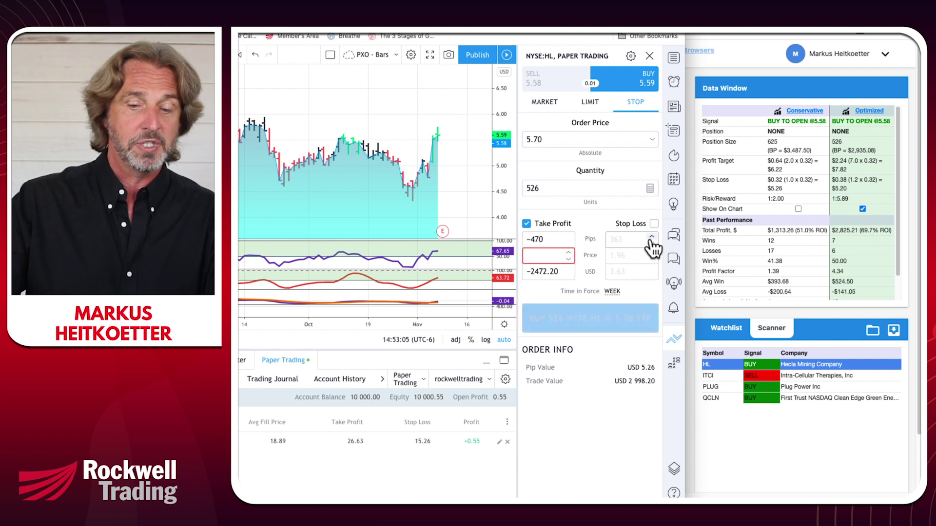
pyautogui.press('BackSpace')
pyautogui.write('7.82')
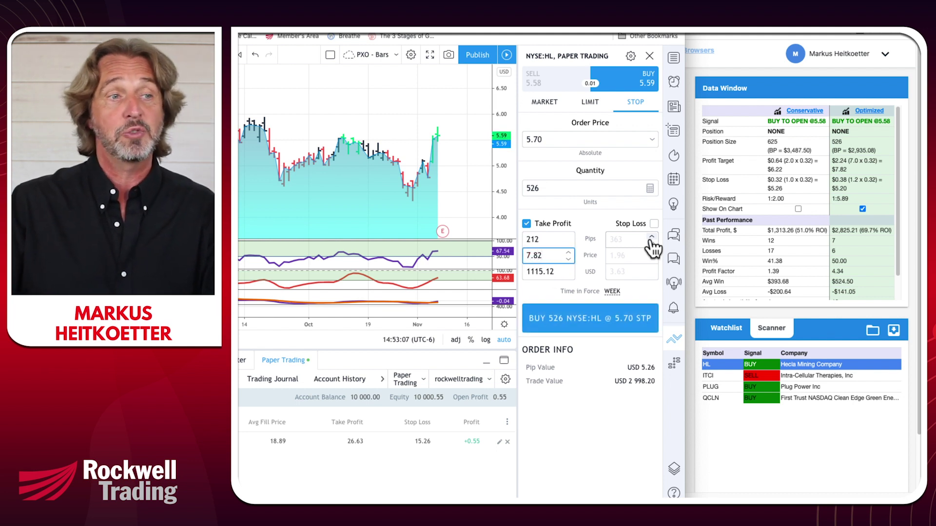
pyautogui.click(654, 224)
pyautogui.click(628, 255)
pyautogui.press('BackSpace')
pyautogui.press('BackSpace')
pyautogui.press('BackSpace')
pyautogui.press('BackSpace')
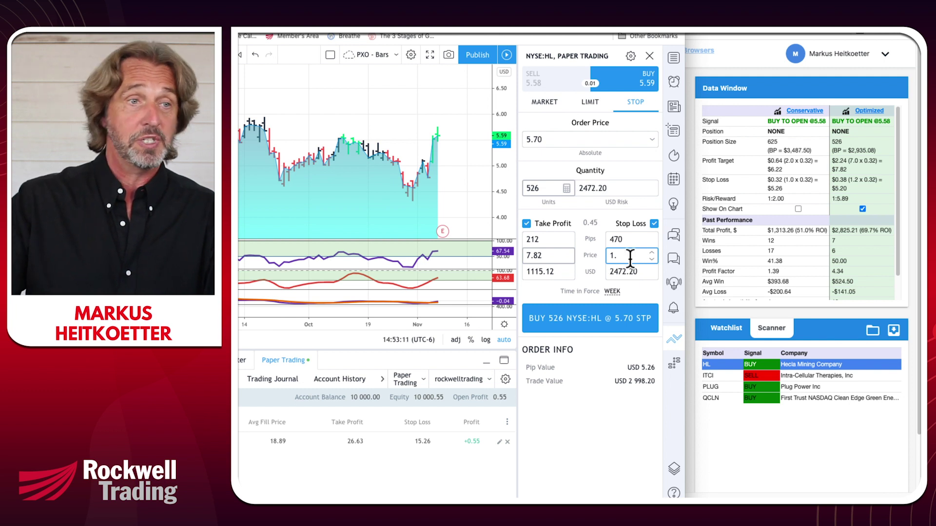
pyautogui.write('5.2')
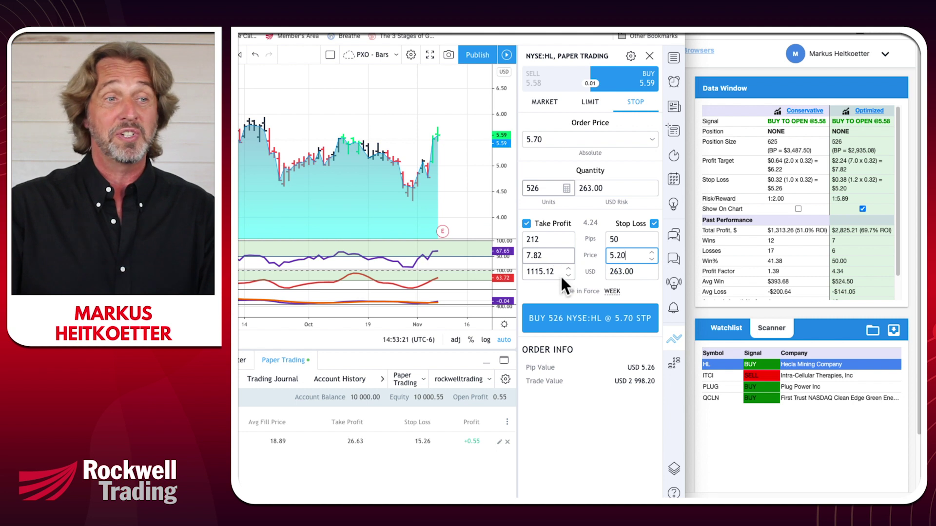
# Submit the 526-share HL 5.70 buy stop as a DAY order and list its inactive exits
pyautogui.click(613, 291)
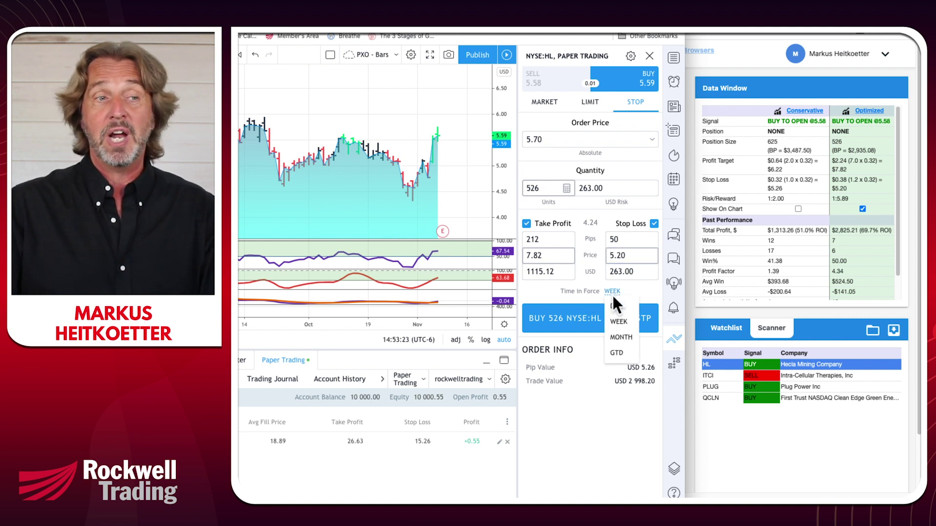
pyautogui.click(615, 305)
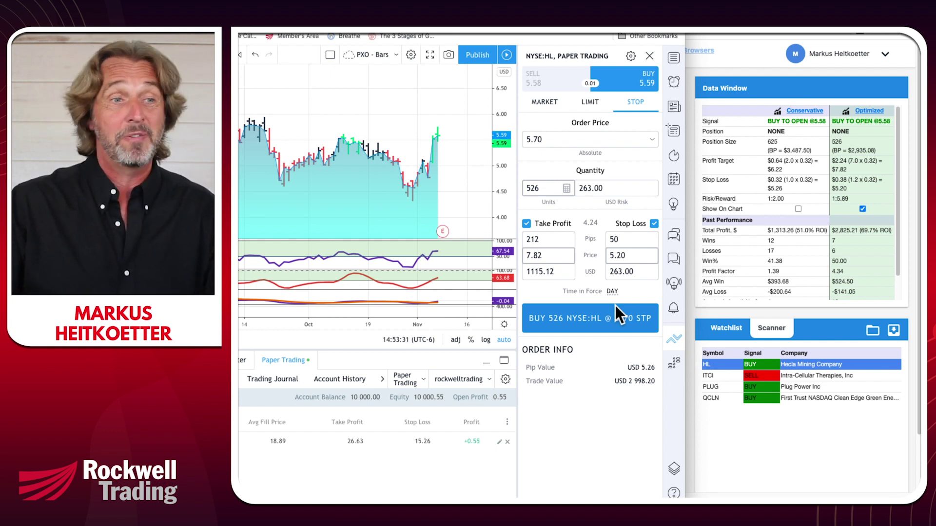
pyautogui.click(578, 320)
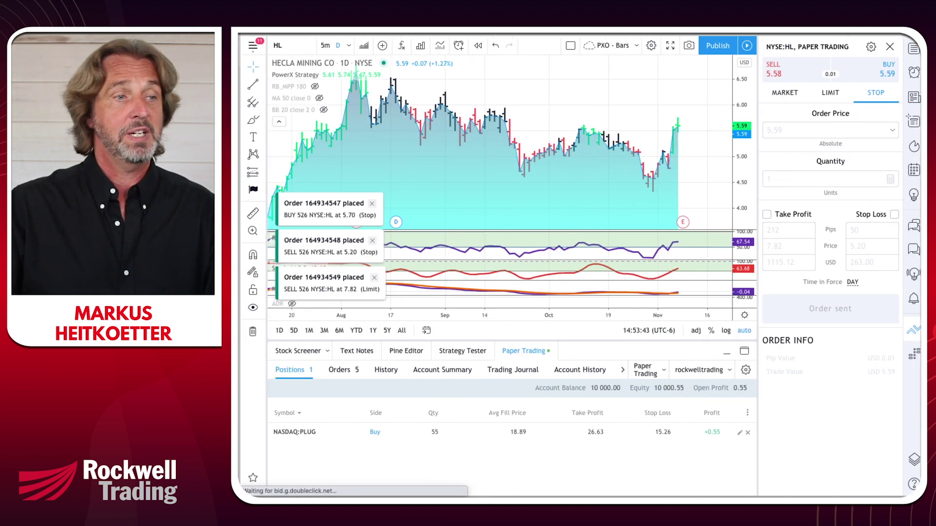
pyautogui.click(342, 371)
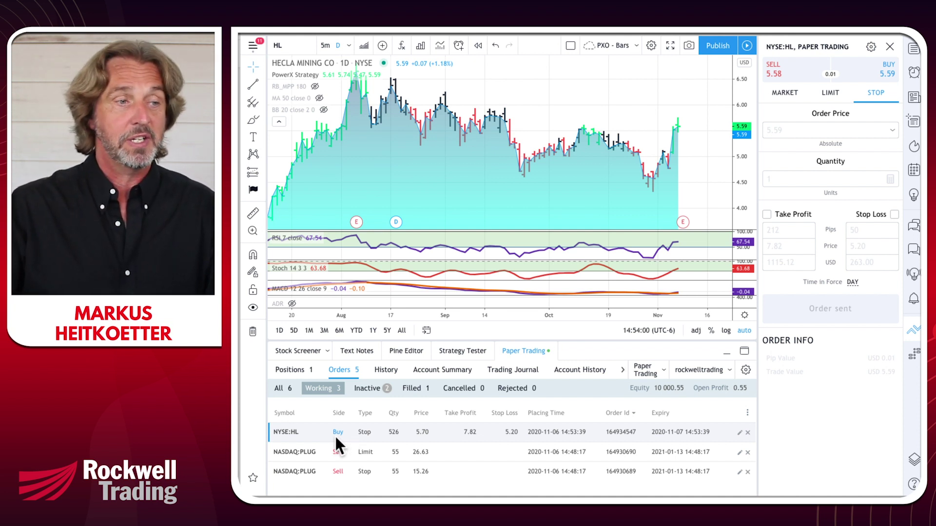
pyautogui.click(368, 389)
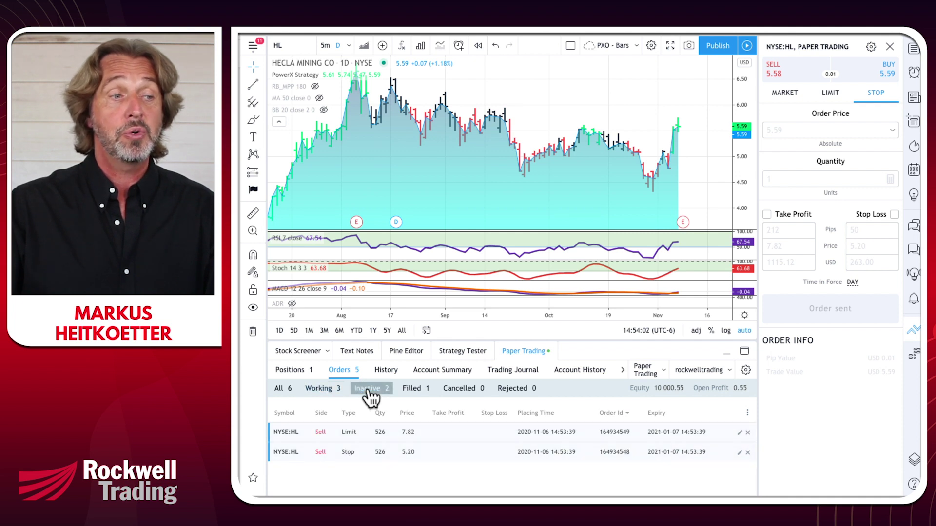